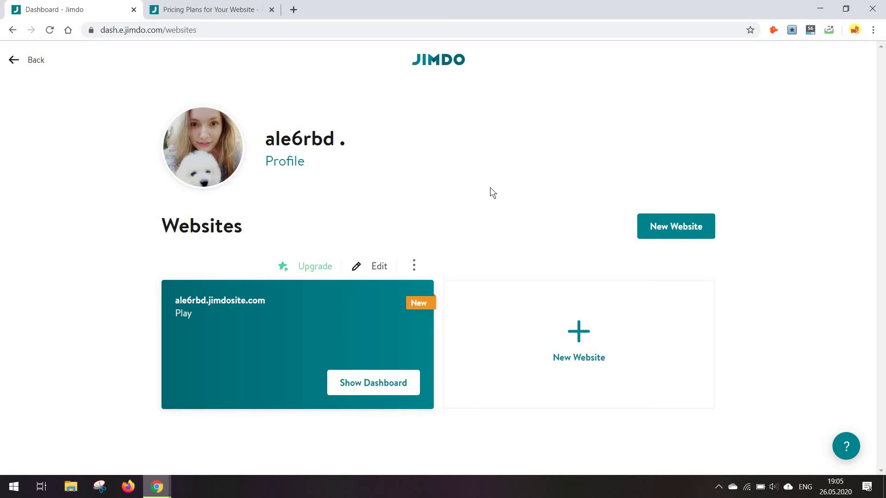
# Switch to the Pricing Plans page and look over the website plans.
pyautogui.click(160, 4)
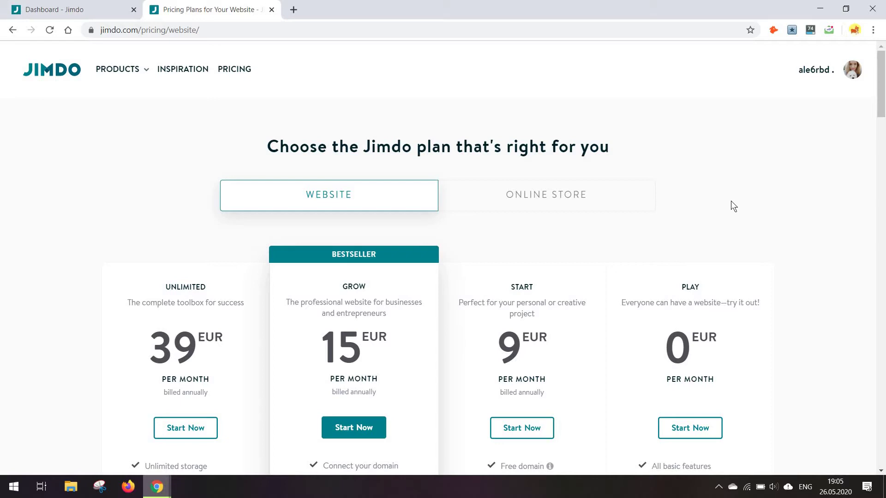
pyautogui.scroll(-4, 730, 201)
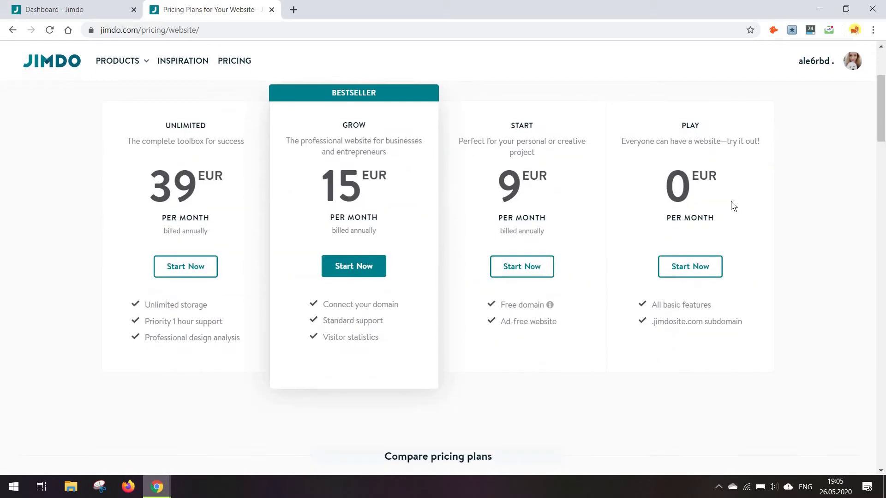
pyautogui.scroll(1, 751, 239)
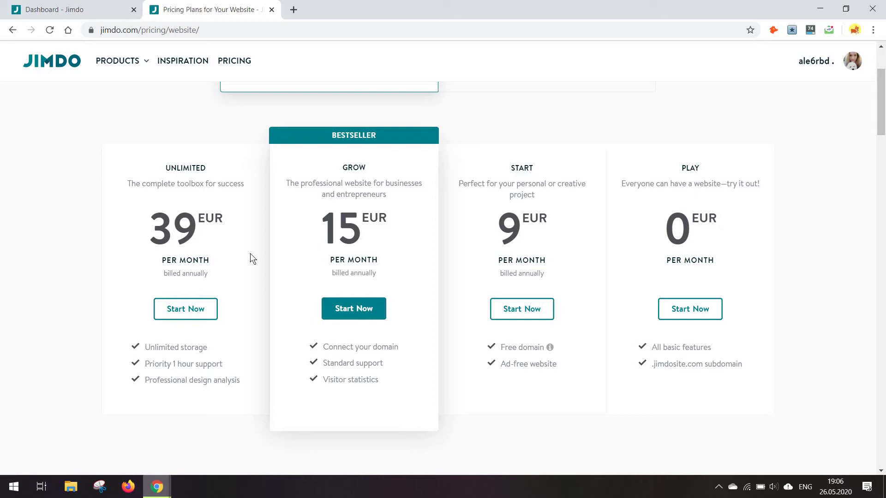
pyautogui.scroll(3, 250, 254)
pyautogui.scroll(-4, 250, 253)
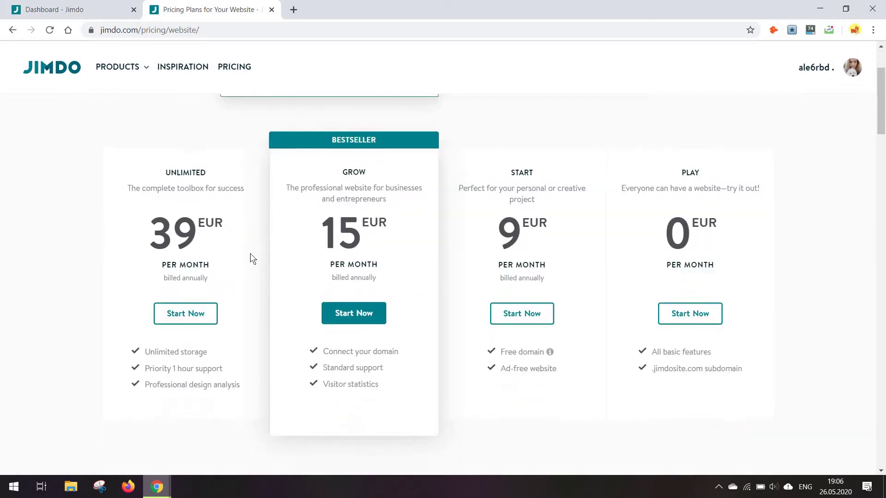
pyautogui.scroll(3, 486, 193)
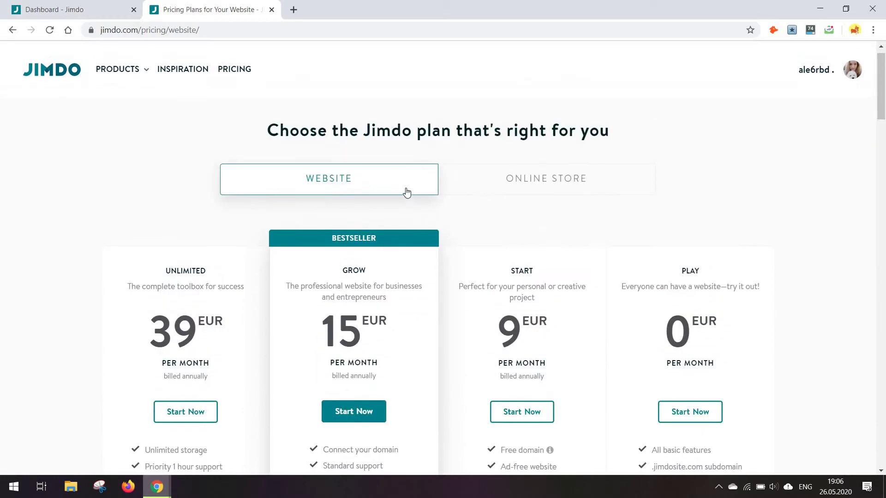
# View the Online Store plans: VIP 39, Business 19 and Basic 15 EUR per month.
pyautogui.click(481, 185)
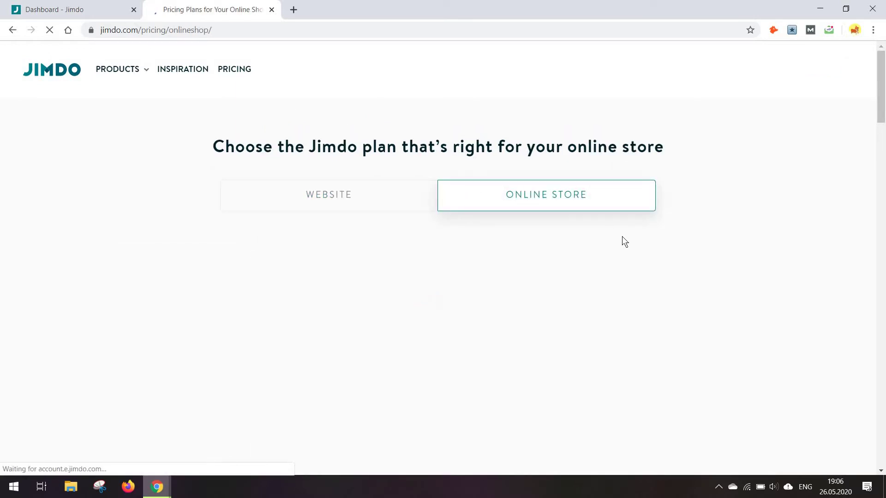
pyautogui.scroll(-2, 622, 237)
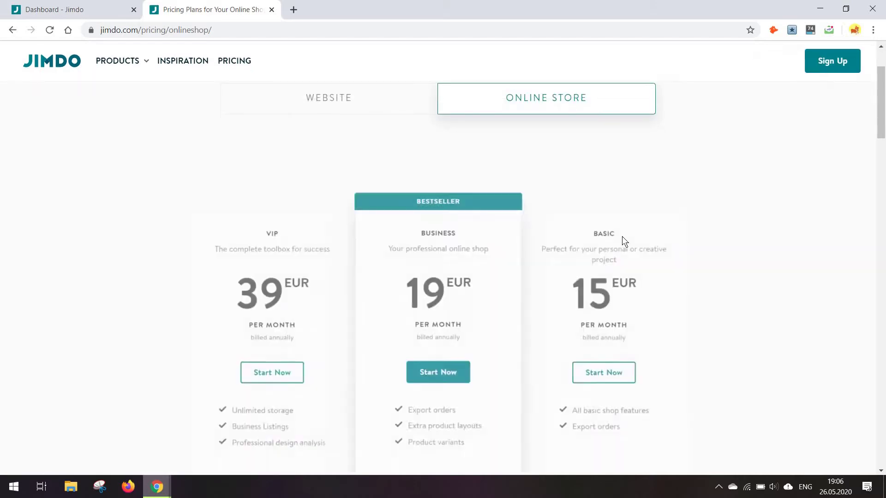
pyautogui.scroll(-5, 693, 284)
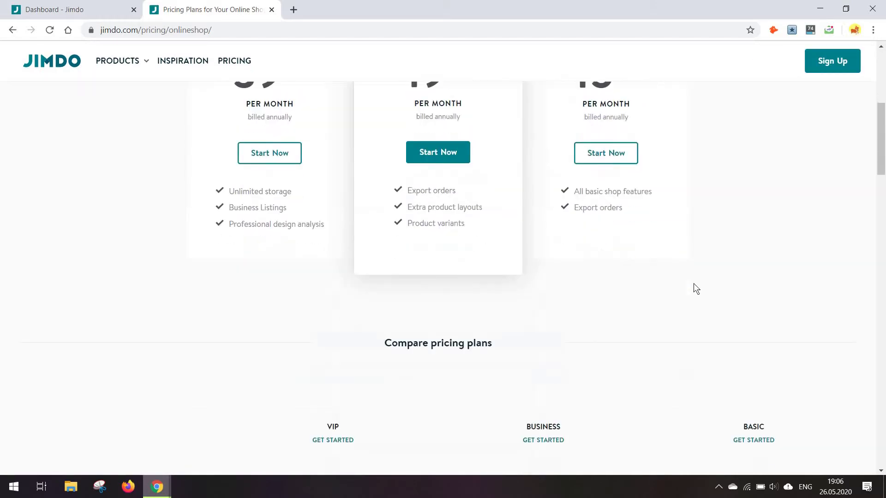
pyautogui.scroll(4, 693, 283)
pyautogui.scroll(-7, 694, 283)
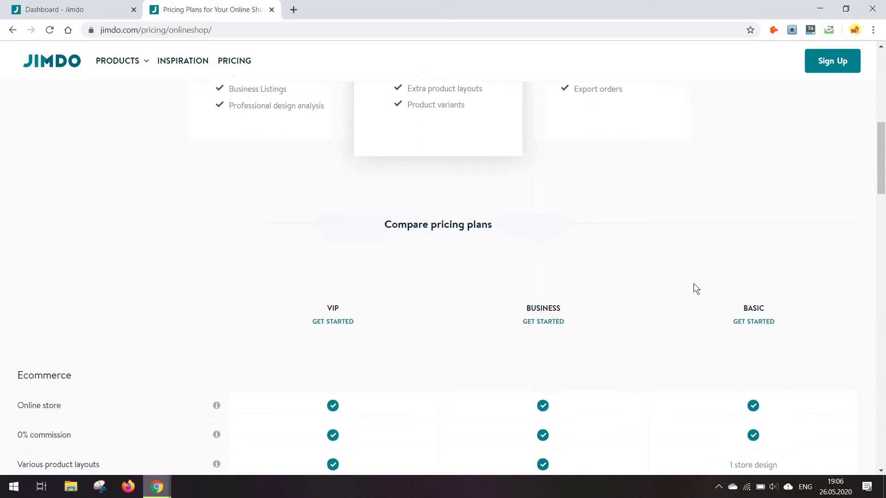
# Close the pricing page, start a new website and choose Website rather than a shop or blog.
pyautogui.click(271, 9)
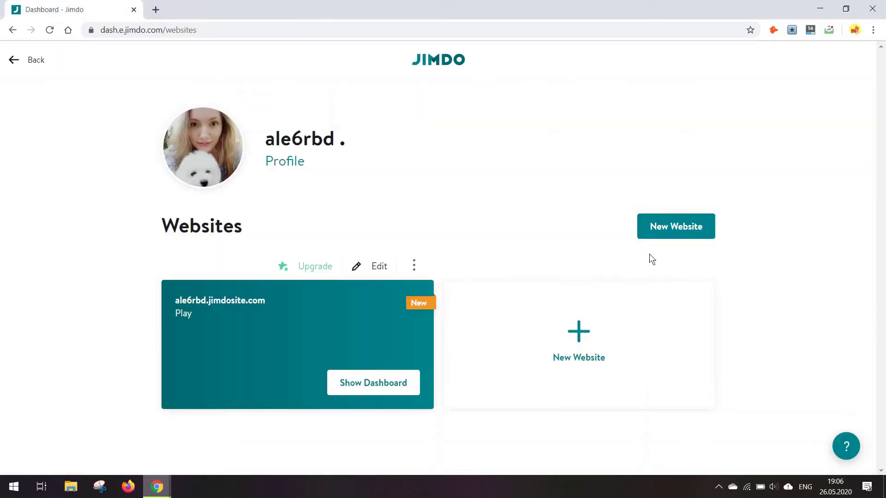
pyautogui.click(616, 339)
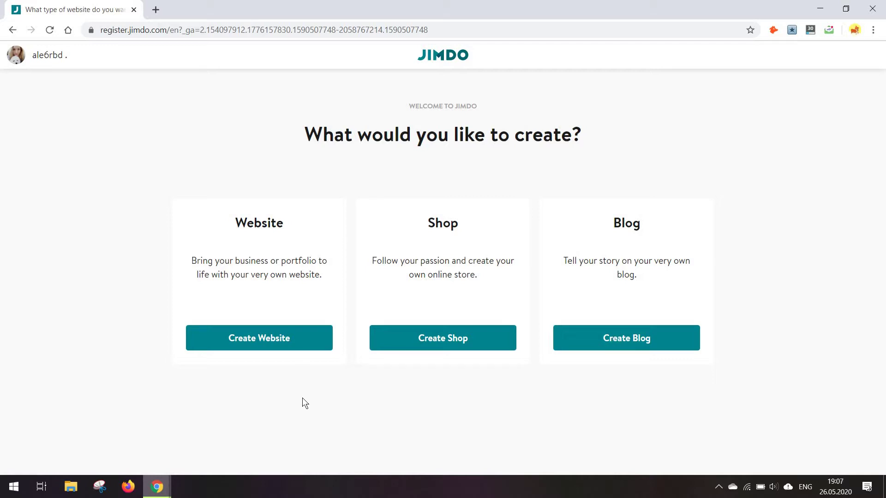
pyautogui.click(303, 344)
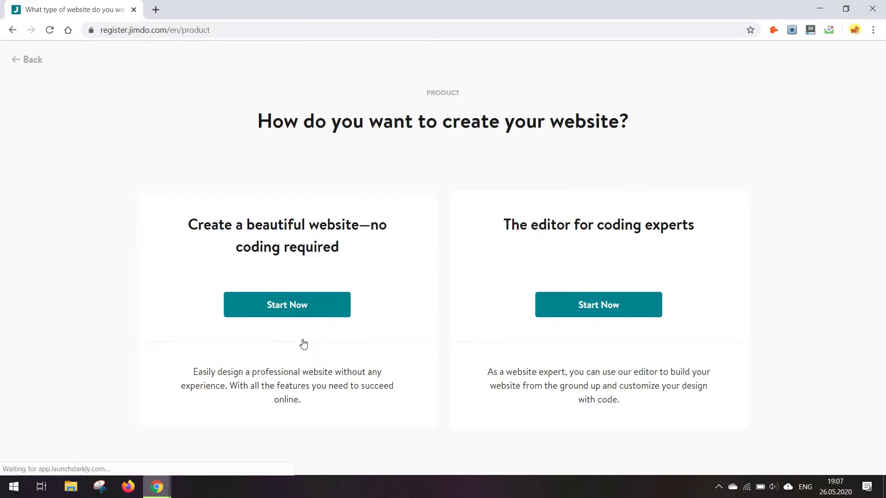
# Choose the no-coding builder for a personal project with goals Promote my content and Announce an event or project.
pyautogui.click(331, 311)
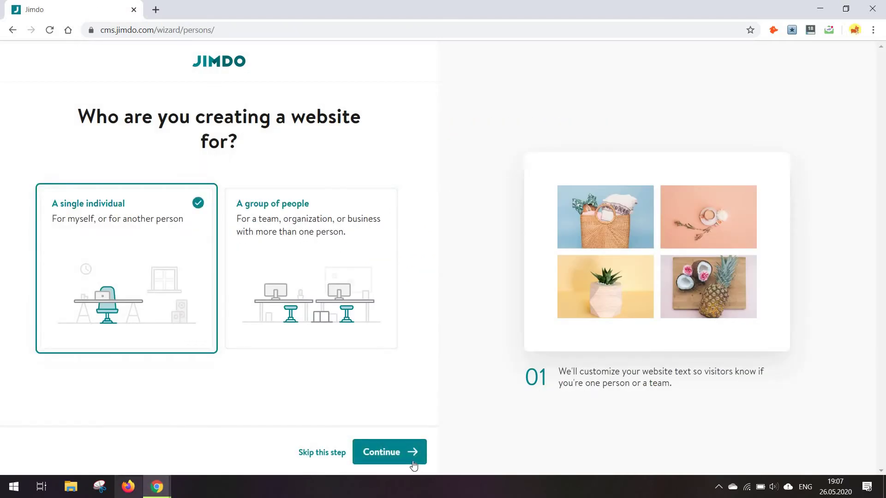
pyautogui.click(276, 267)
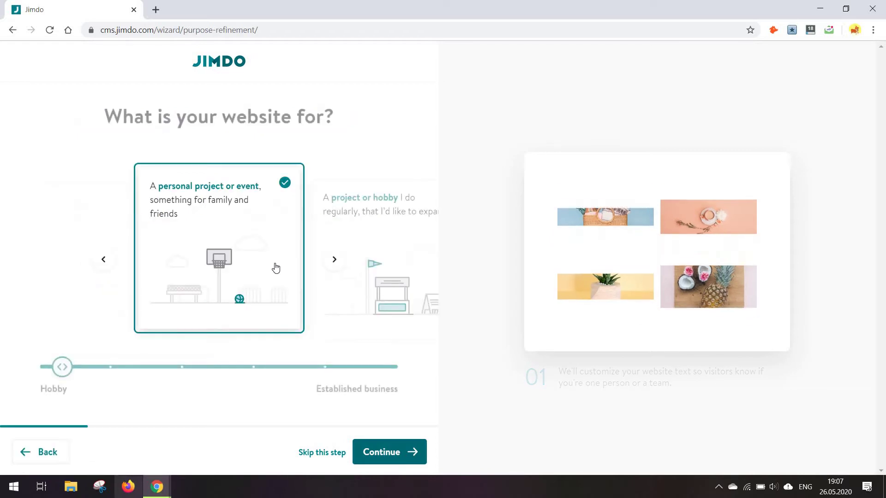
pyautogui.click(318, 452)
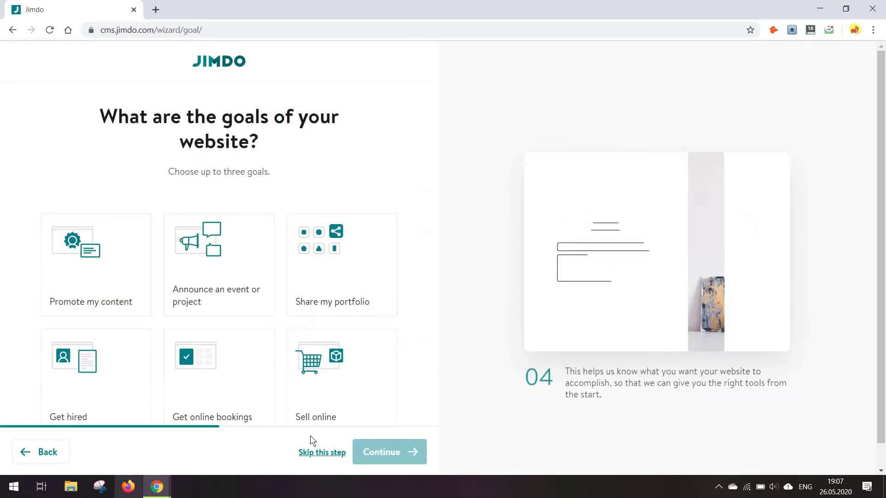
pyautogui.click(88, 282)
pyautogui.click(219, 265)
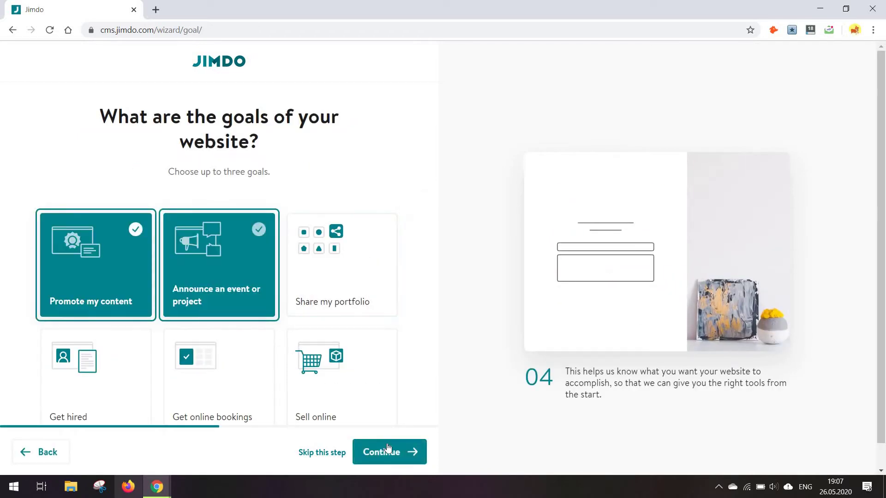
pyautogui.click(387, 443)
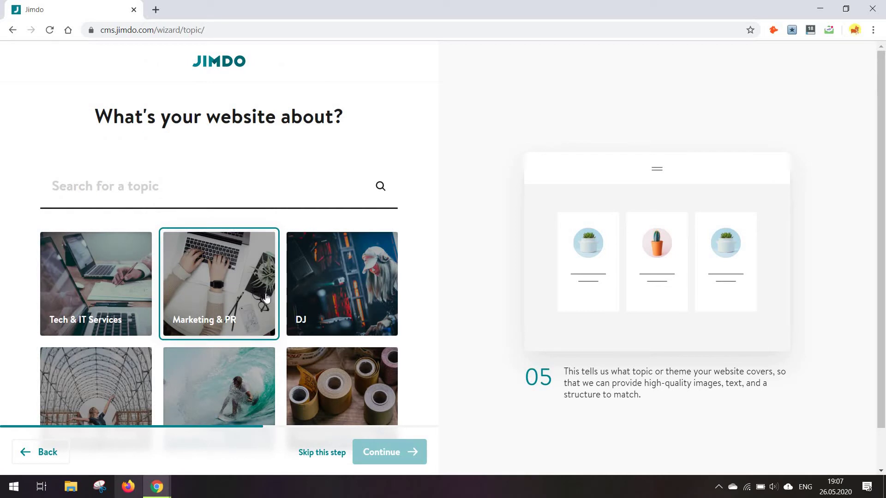
# Pick Tech & IT Services as the topic and Ocean as the website style.
pyautogui.scroll(-1, 91, 239)
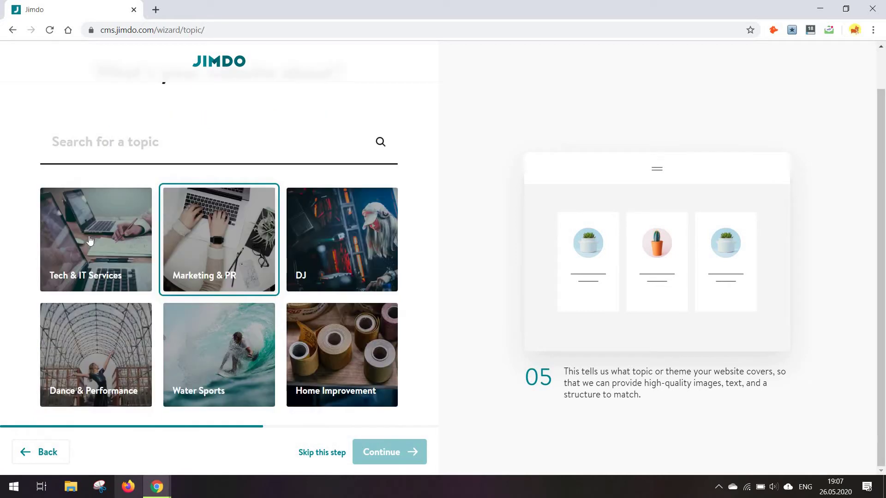
pyautogui.click(90, 240)
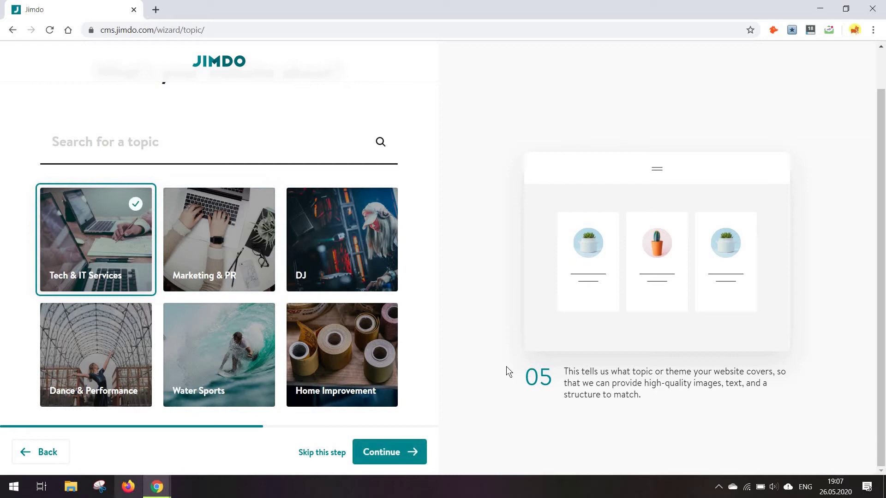
pyautogui.click(416, 459)
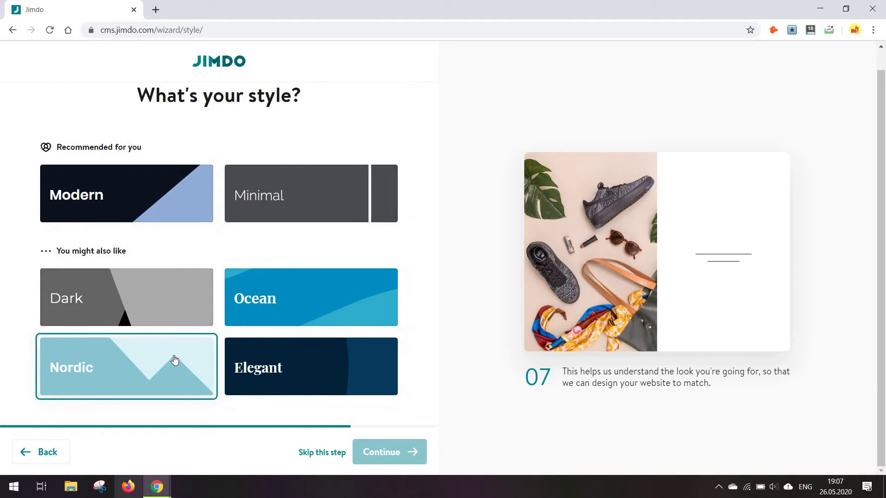
pyautogui.click(251, 296)
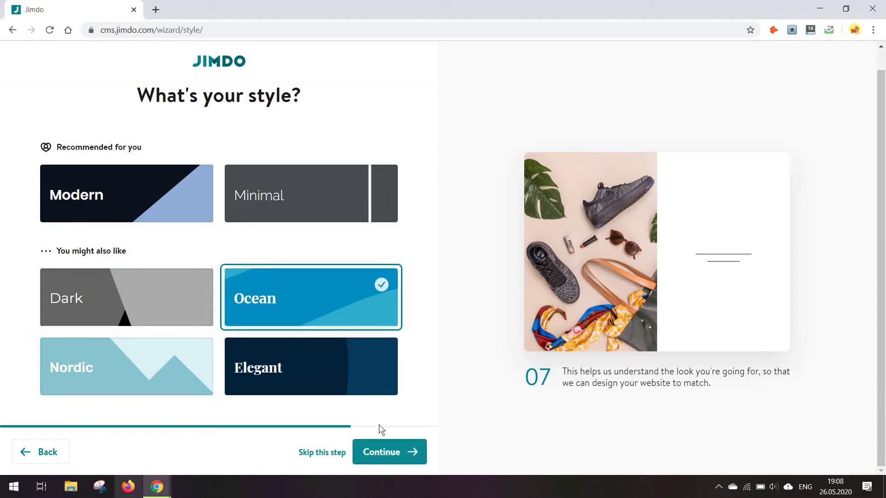
pyautogui.click(408, 455)
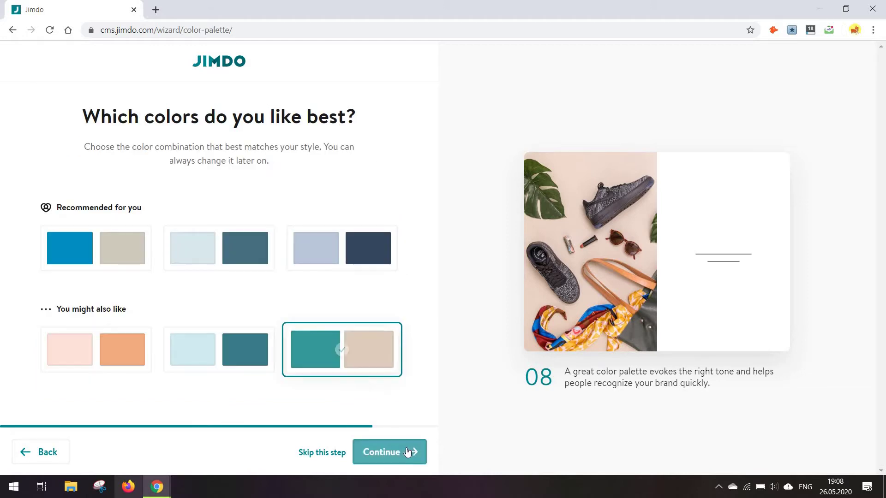
# Choose the teal and beige colour palette and add News, Services and Team as extra pages.
pyautogui.click(407, 451)
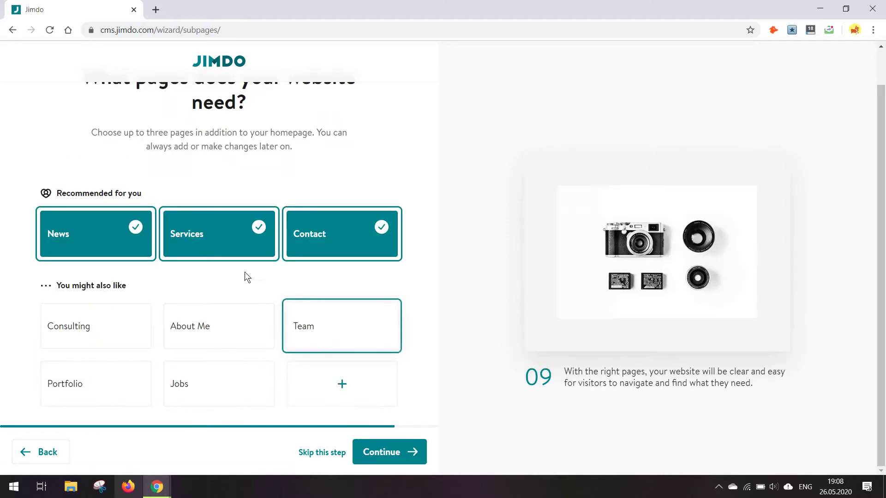
pyautogui.click(296, 331)
pyautogui.click(119, 220)
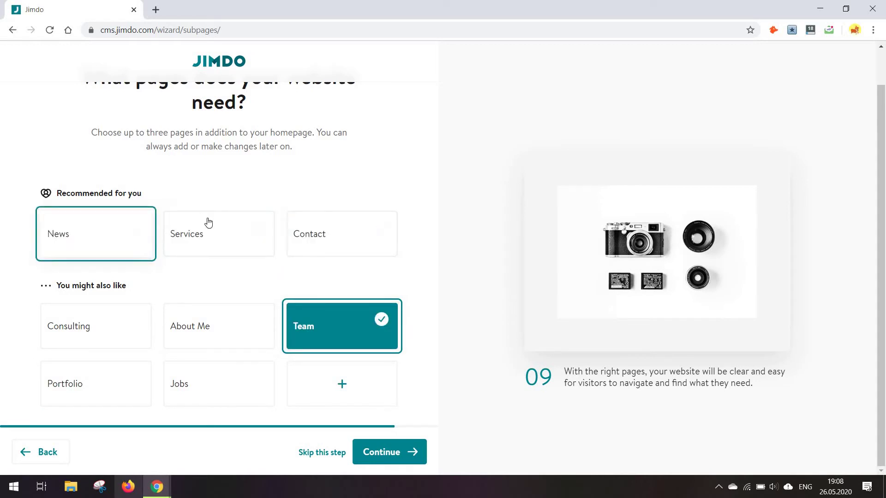
pyautogui.click(267, 223)
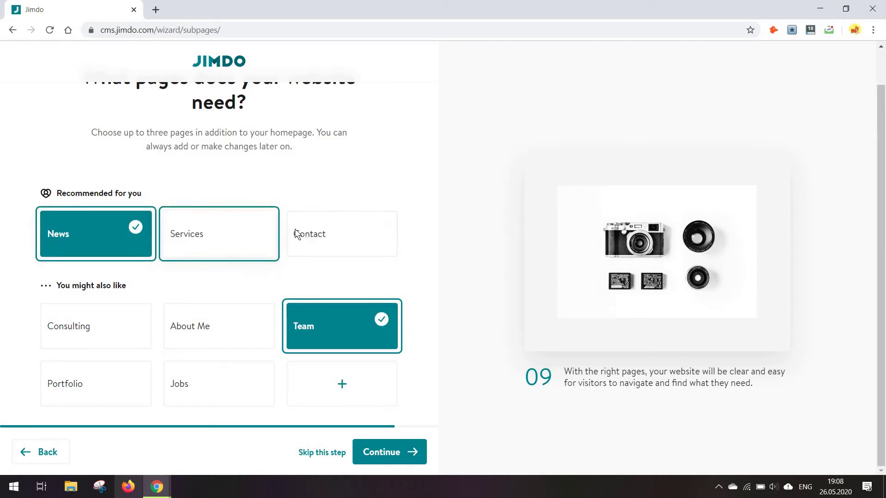
pyautogui.click(323, 334)
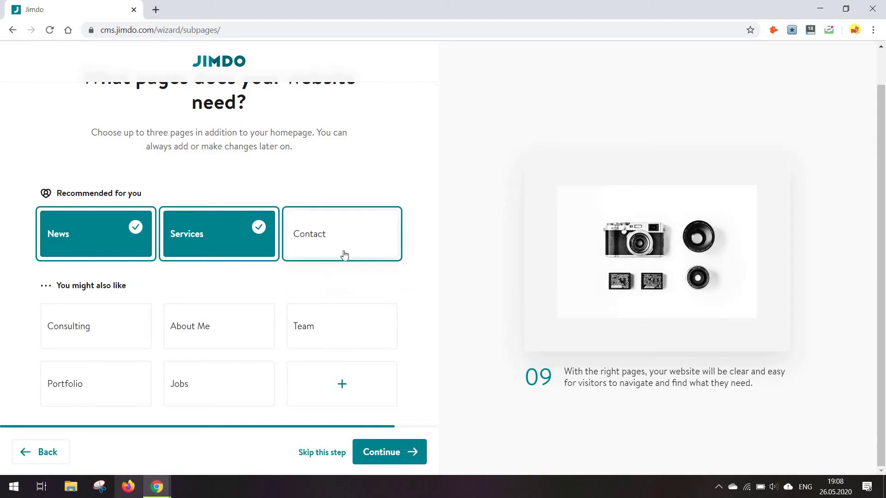
pyautogui.click(343, 252)
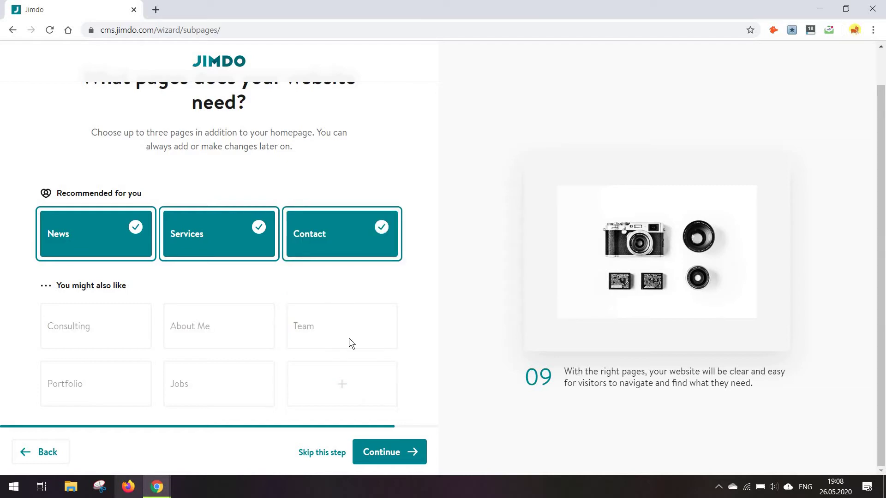
pyautogui.click(328, 325)
pyautogui.click(401, 452)
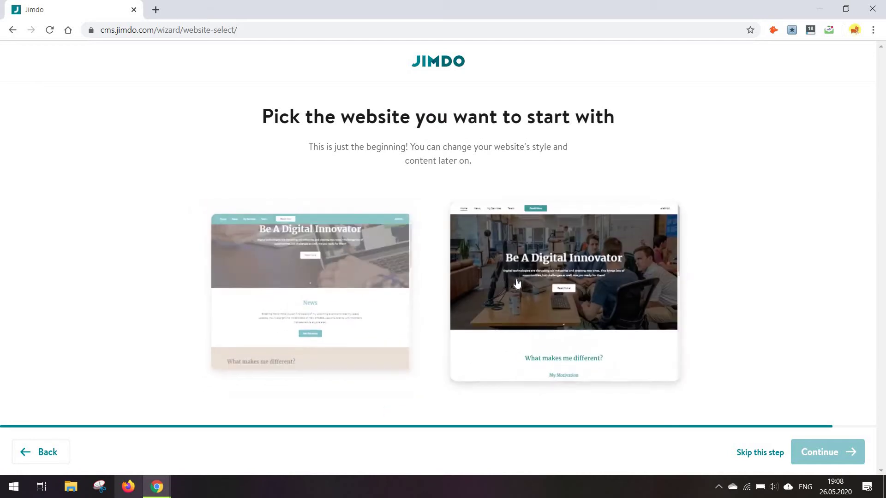
# Pick the right-hand 'Be A Digital Innovator' starting website and skip the custom domain offer.
pyautogui.click(517, 283)
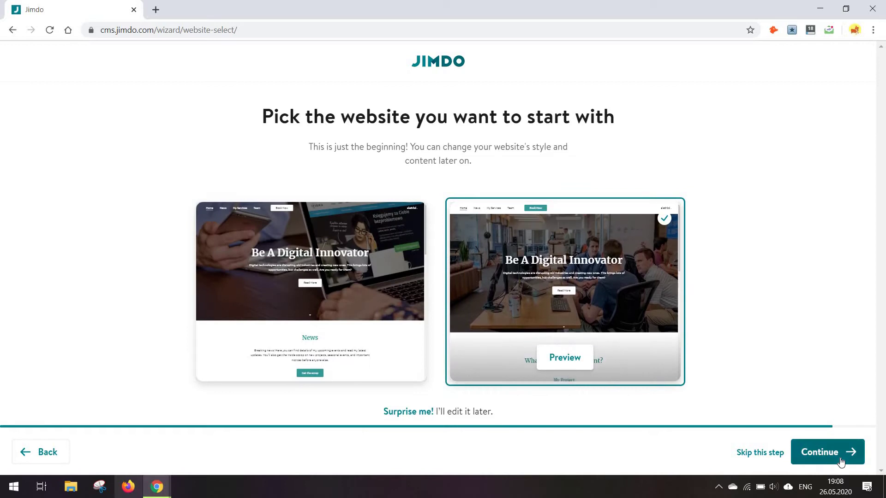
pyautogui.click(840, 461)
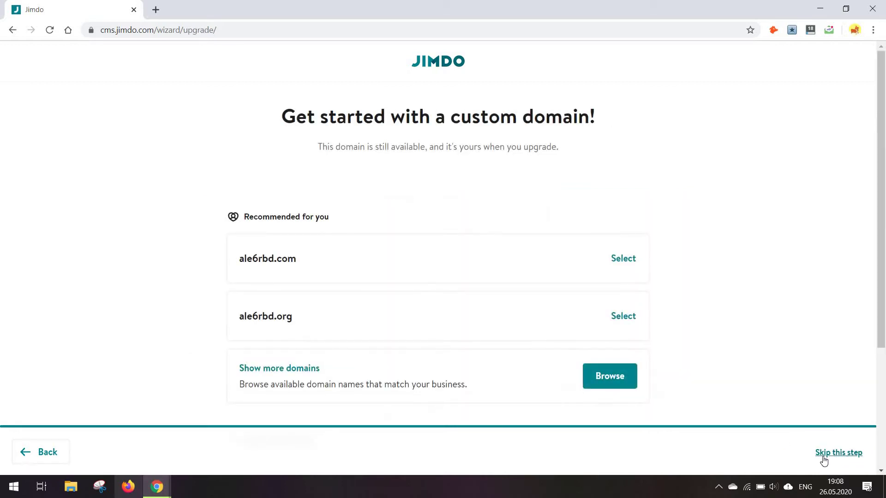
pyautogui.click(827, 454)
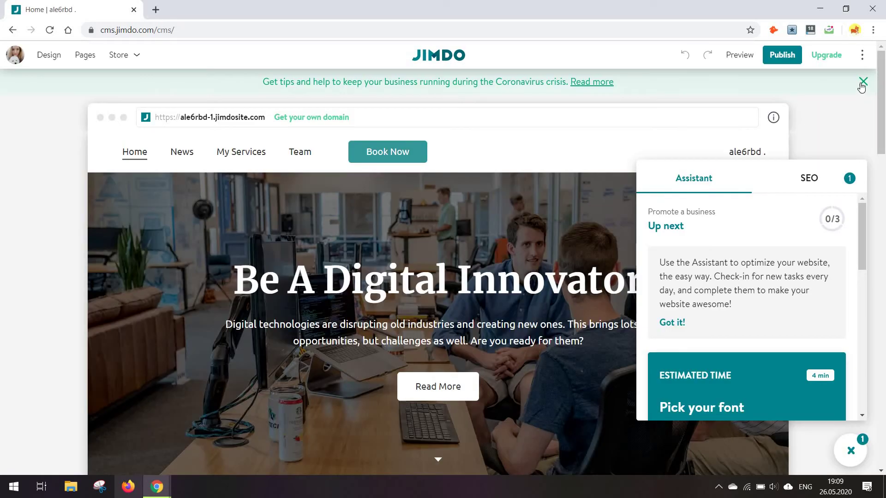
# Dismiss the Coronavirus tips banner and browse the Assistant panel's suggestions.
pyautogui.click(862, 83)
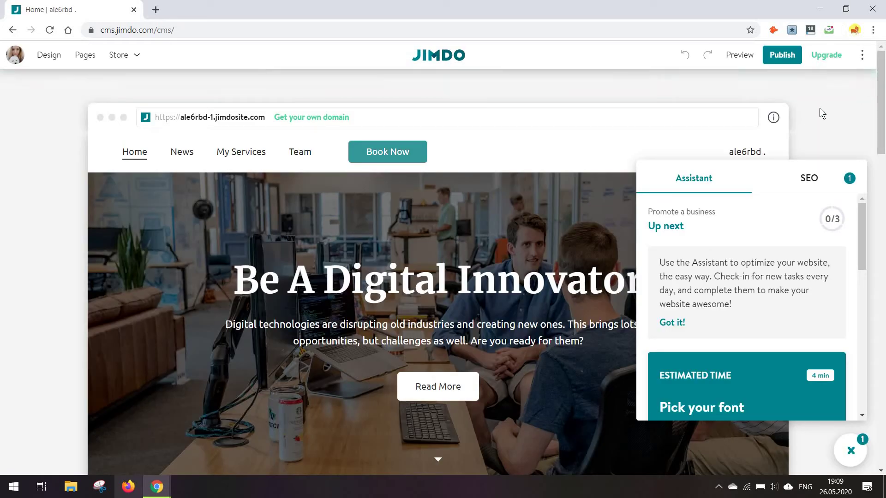
pyautogui.scroll(-12, 820, 111)
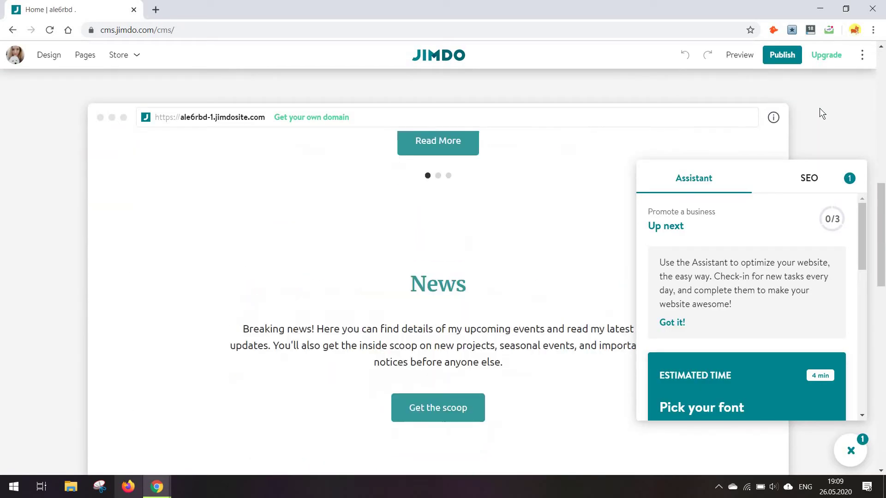
pyautogui.scroll(12, 819, 111)
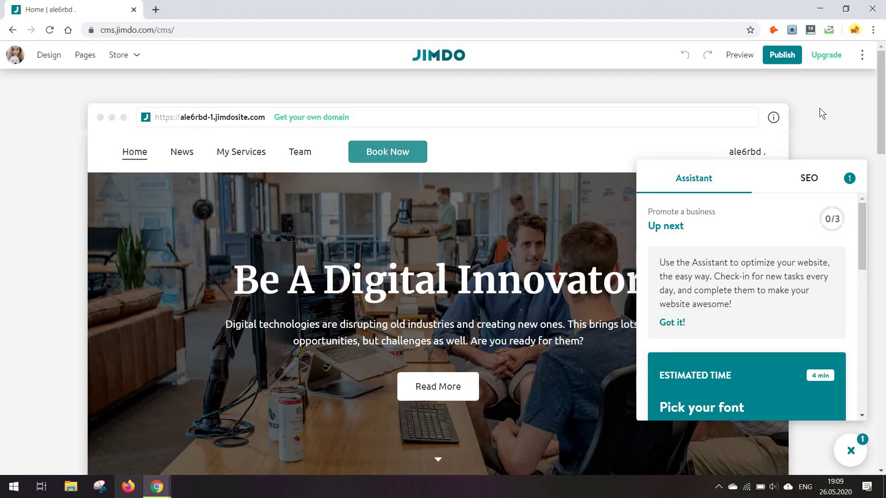
pyautogui.click(742, 304)
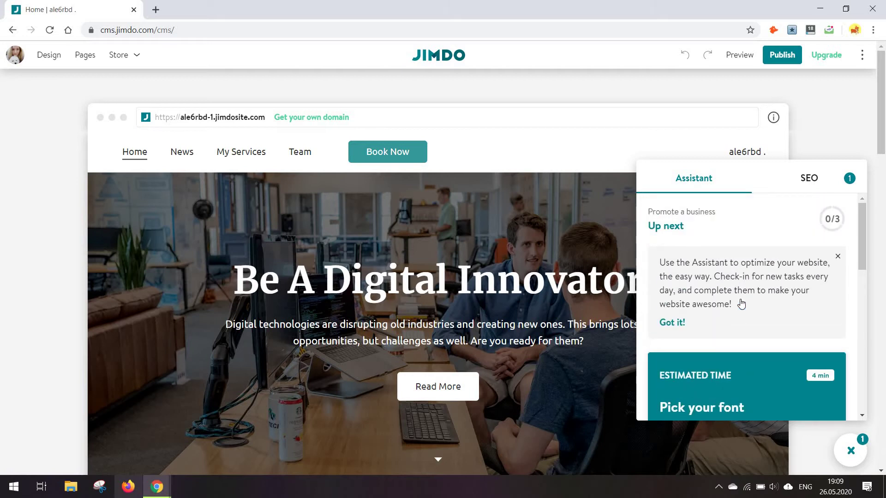
pyautogui.click(741, 304)
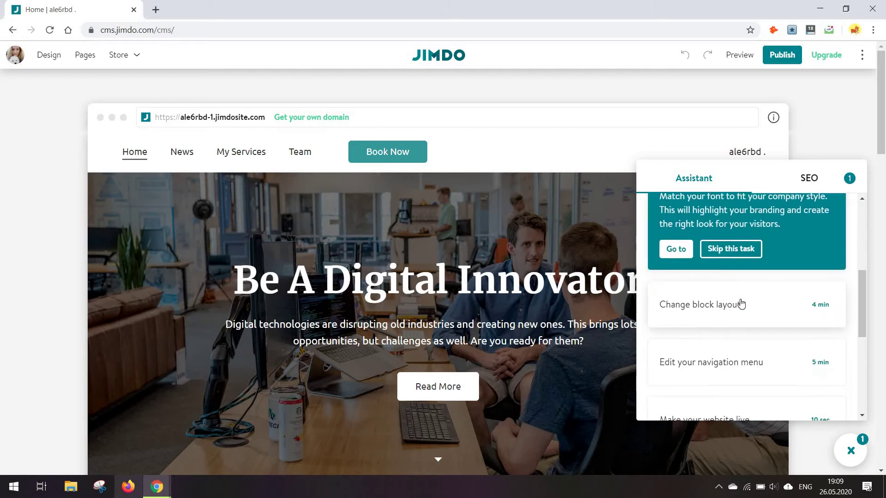
pyautogui.scroll(-2, 741, 303)
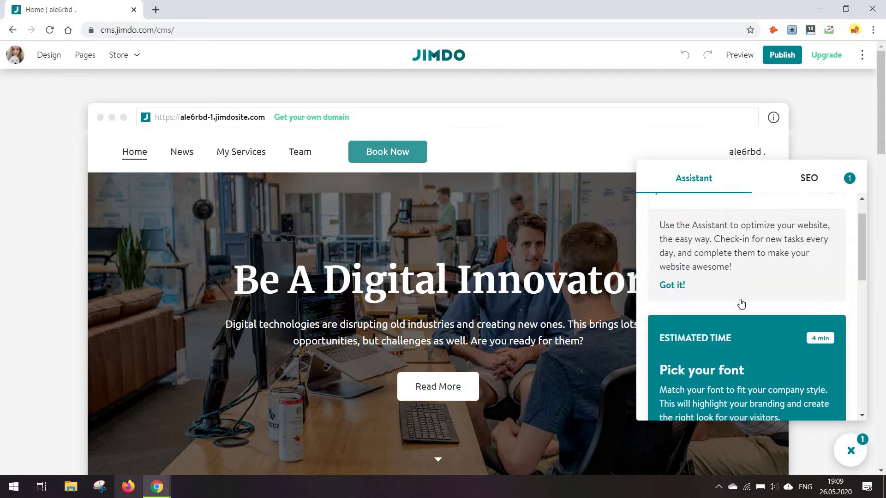
pyautogui.click(741, 304)
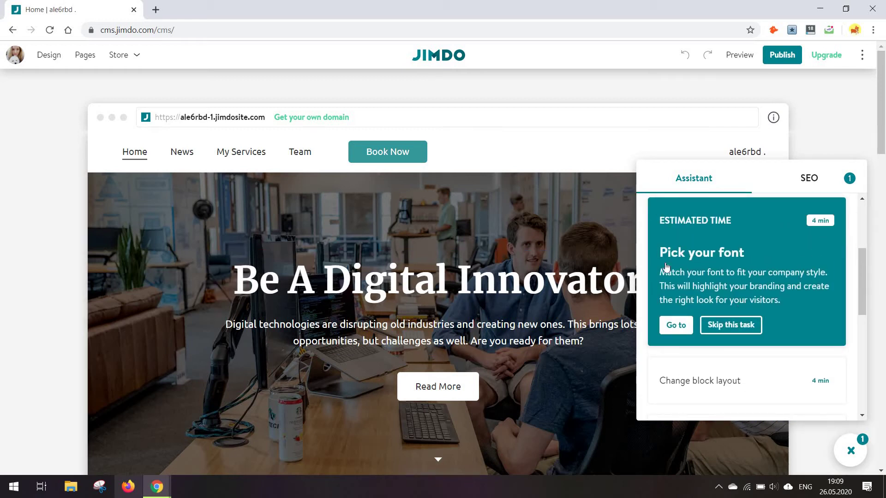
pyautogui.scroll(-6, 666, 267)
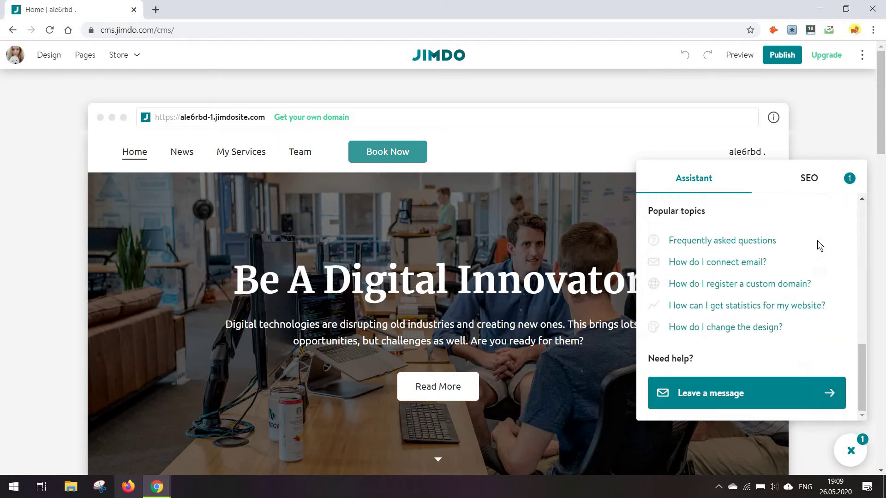
# Hide the General SEO suggestions and close the Assistant panel.
pyautogui.click(847, 181)
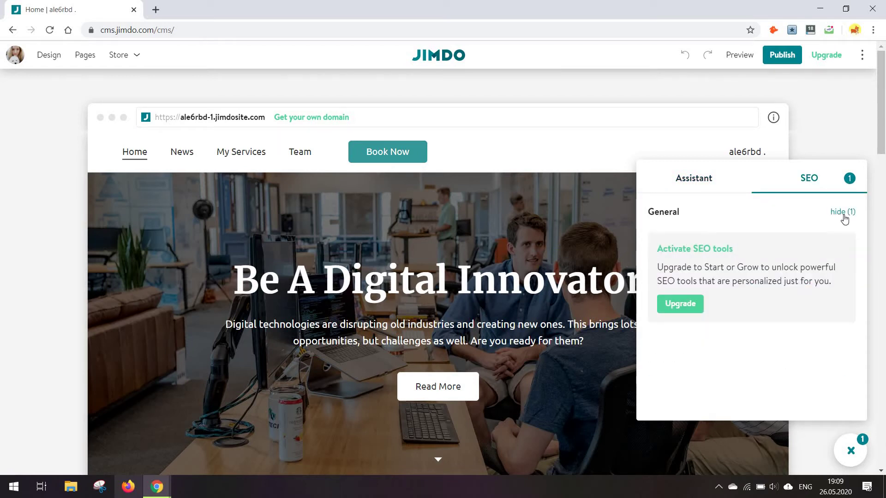
pyautogui.click(842, 212)
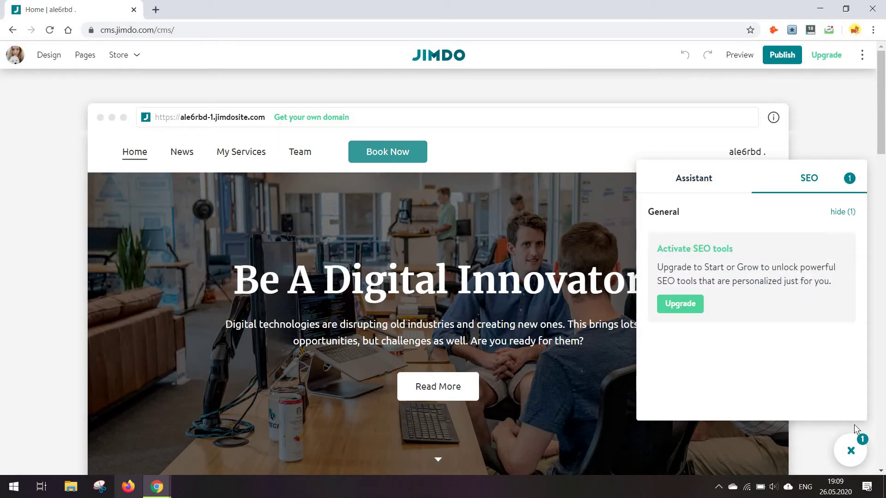
pyautogui.click(850, 450)
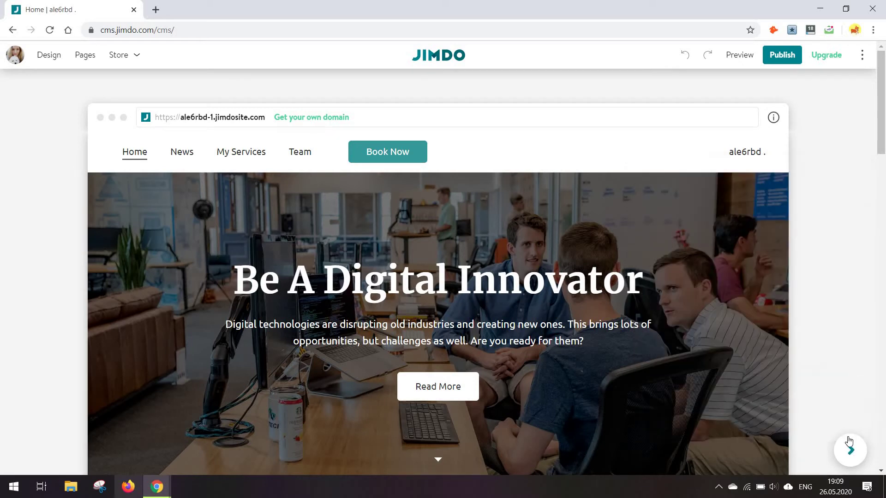
pyautogui.click(859, 451)
pyautogui.click(850, 451)
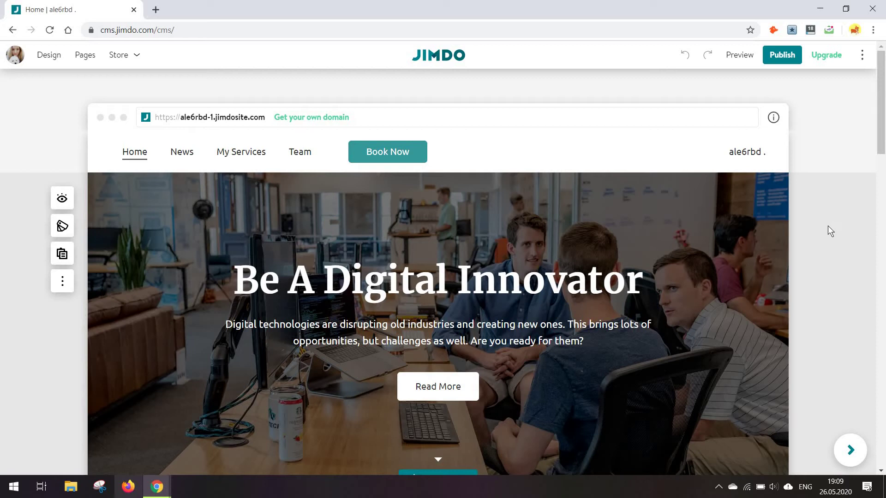
pyautogui.scroll(-3, 827, 226)
pyautogui.scroll(3, 827, 226)
pyautogui.scroll(-3, 827, 226)
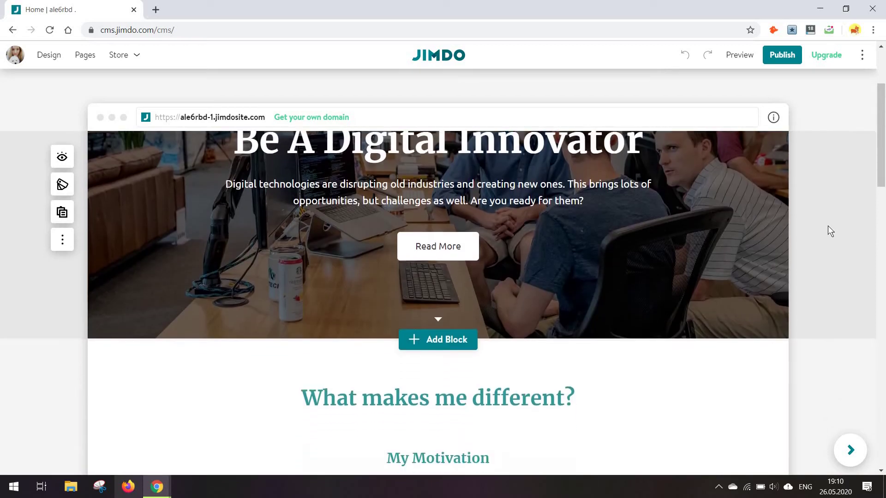
pyautogui.scroll(3, 827, 225)
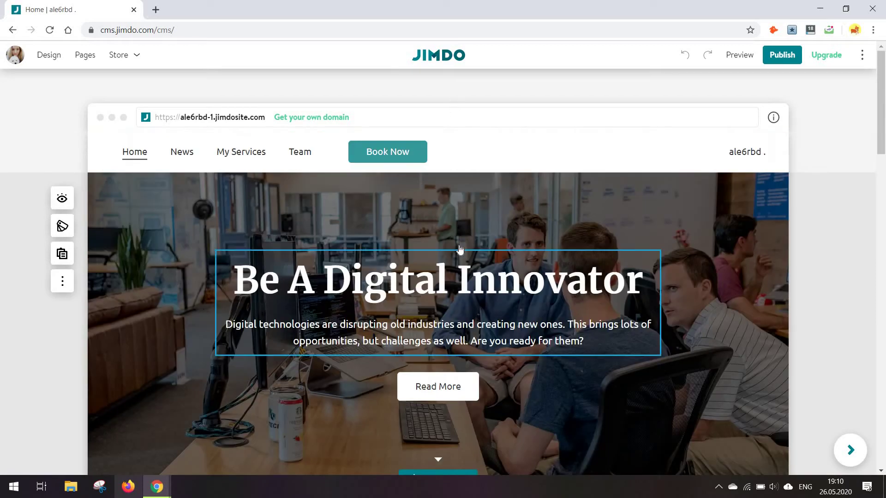
pyautogui.scroll(-7, 459, 251)
pyautogui.scroll(-15, 460, 249)
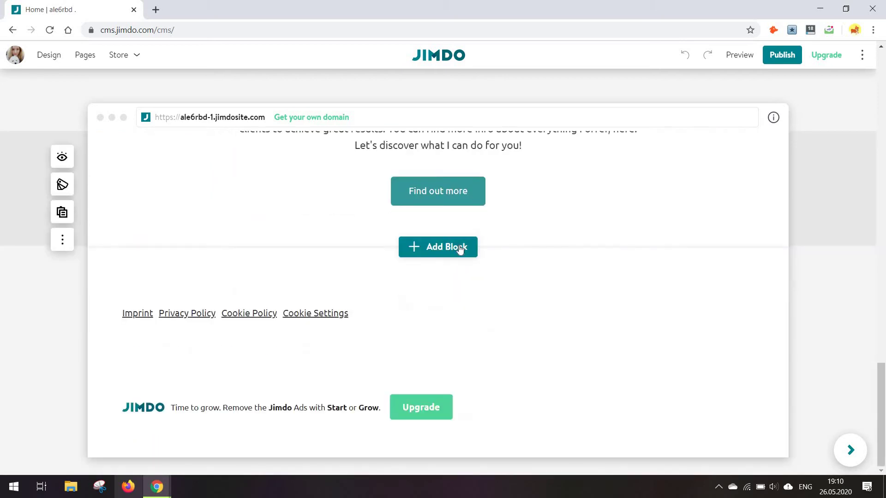
pyautogui.scroll(10, 460, 249)
pyautogui.scroll(8, 460, 249)
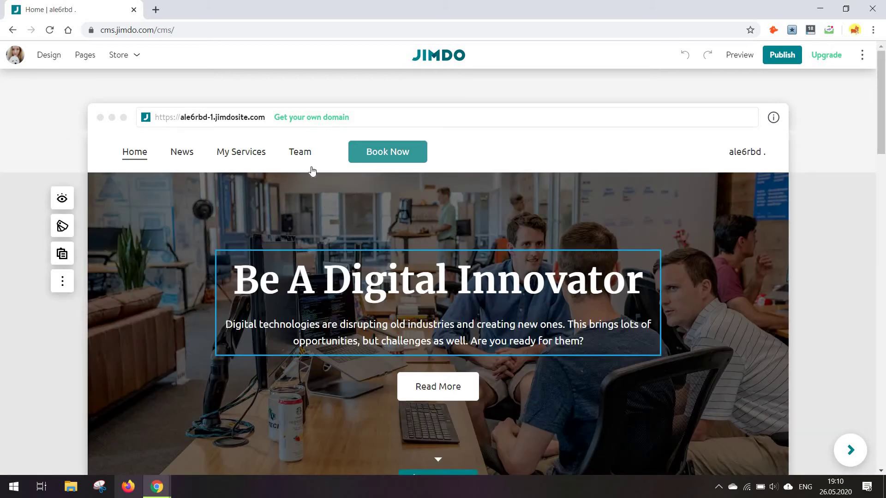
pyautogui.click(312, 171)
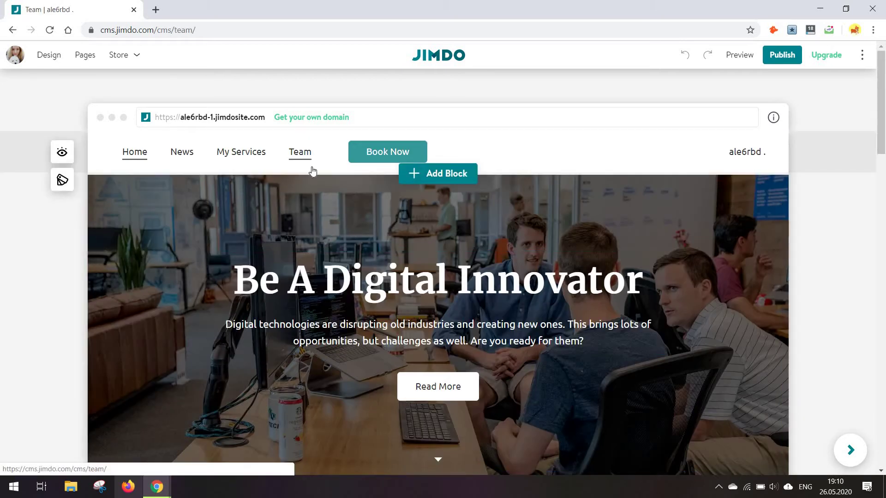
pyautogui.click(140, 158)
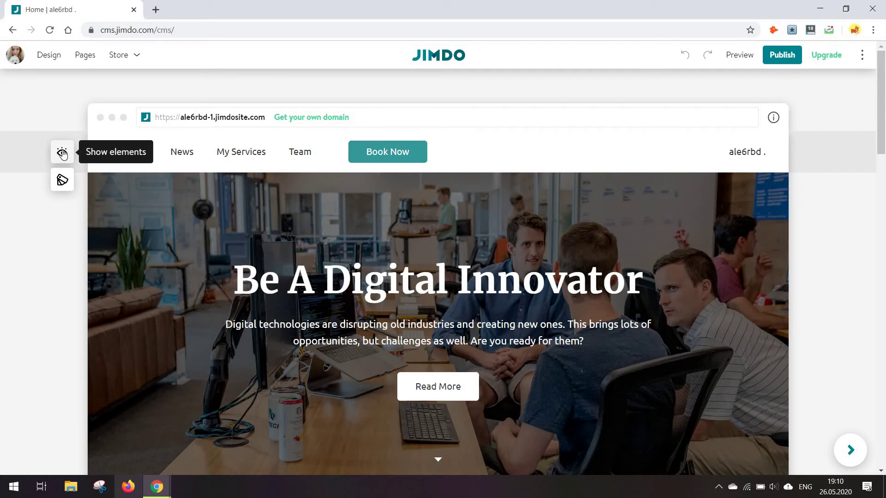
pyautogui.click(62, 153)
pyautogui.click(62, 180)
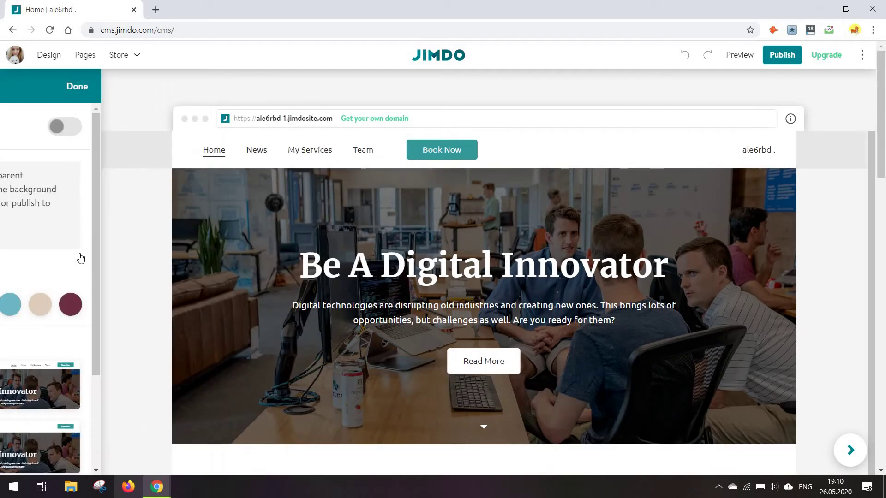
pyautogui.scroll(-3, 110, 196)
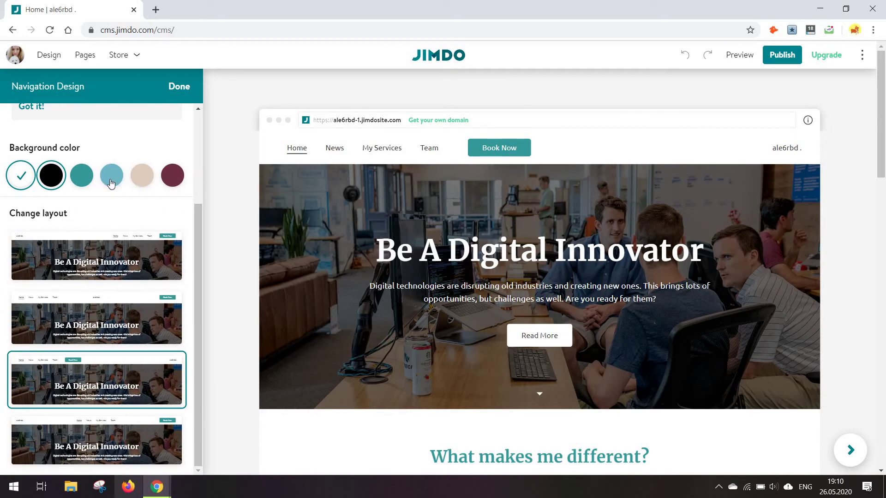
pyautogui.click(152, 176)
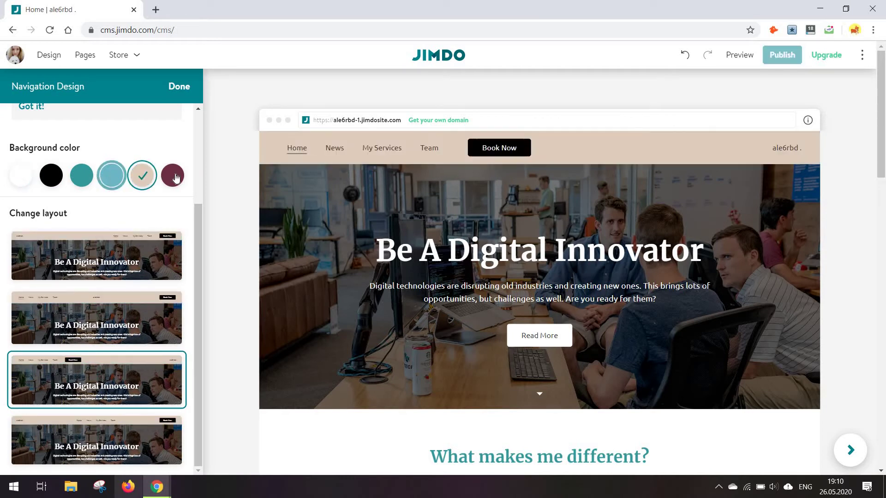
pyautogui.click(172, 175)
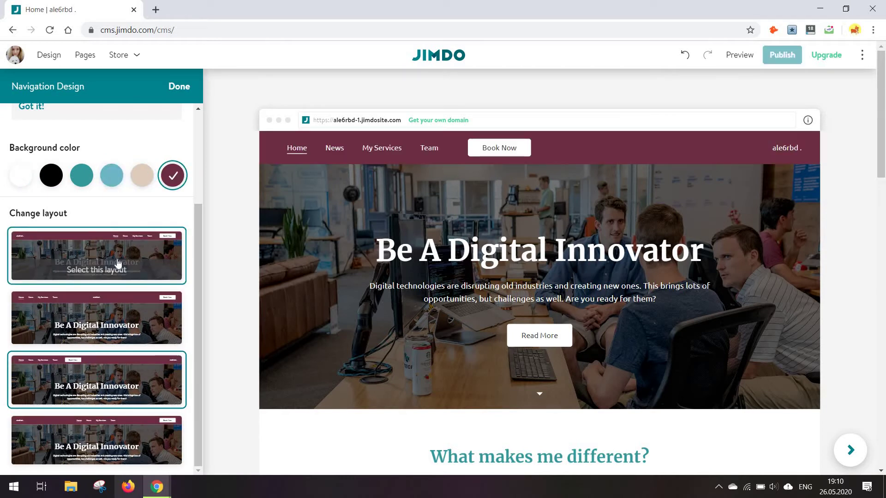
pyautogui.scroll(-5, 324, 216)
pyautogui.click(156, 319)
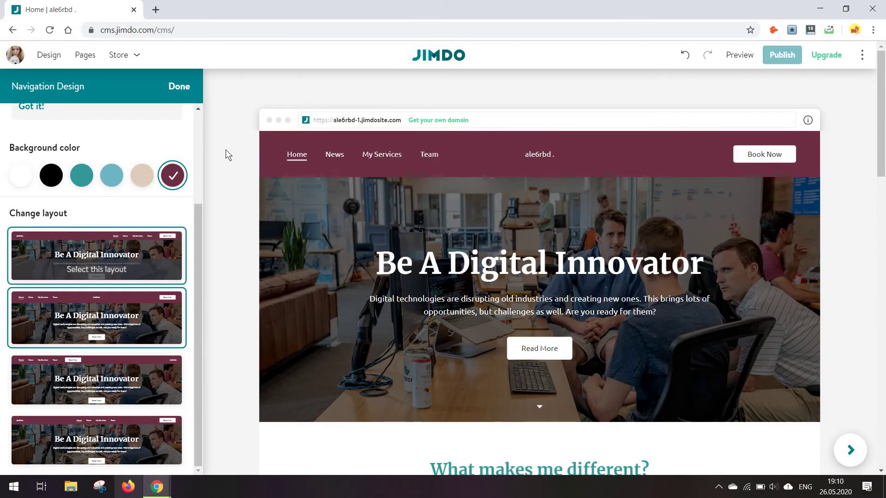
pyautogui.click(179, 86)
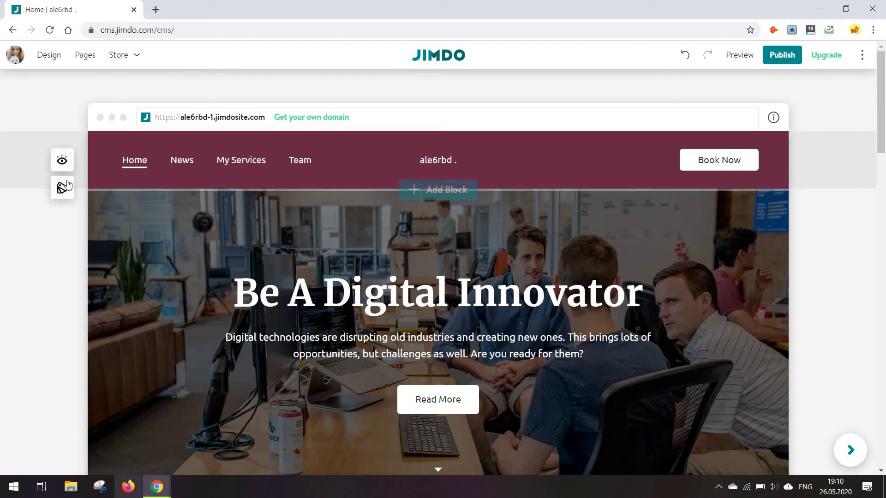
pyautogui.click(63, 186)
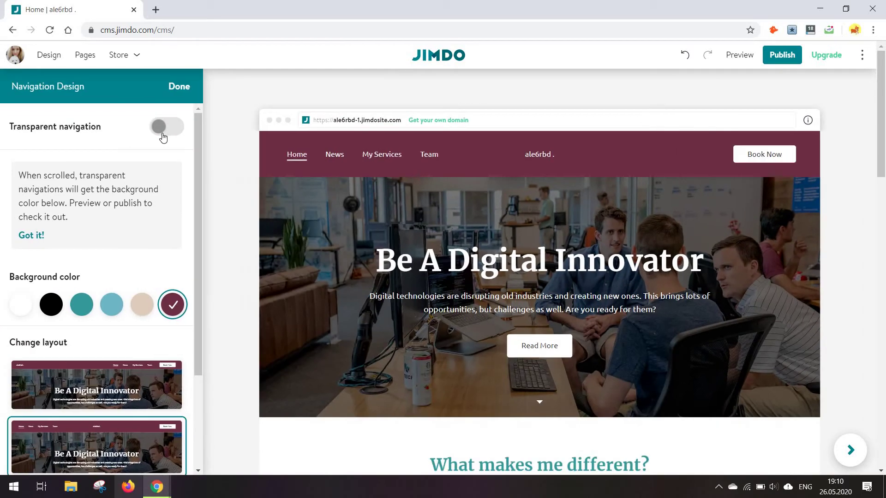
pyautogui.click(162, 127)
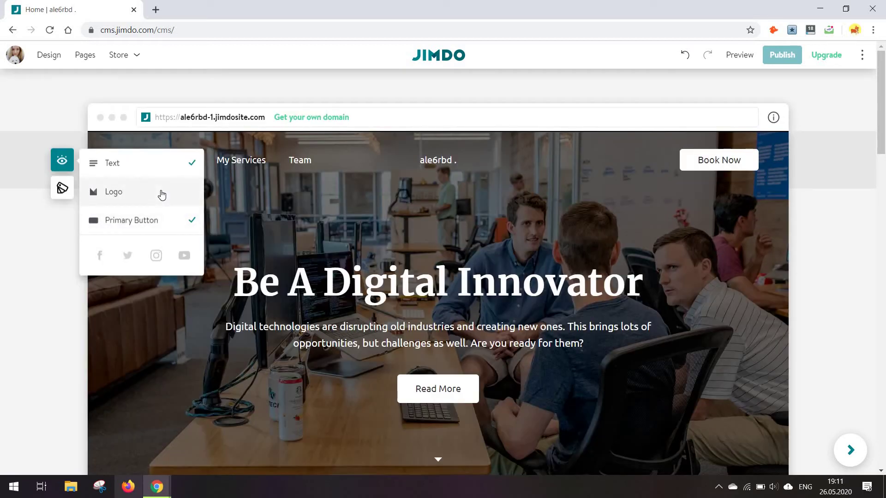
pyautogui.click(161, 194)
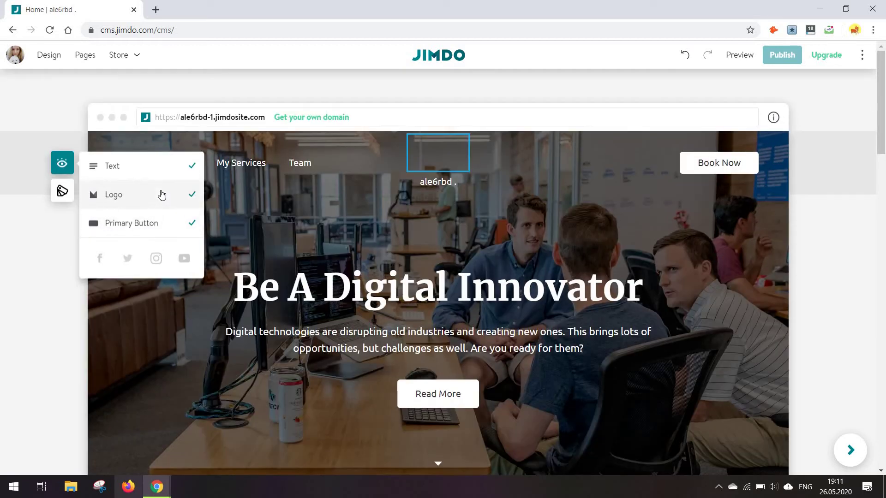
pyautogui.click(151, 207)
pyautogui.click(160, 168)
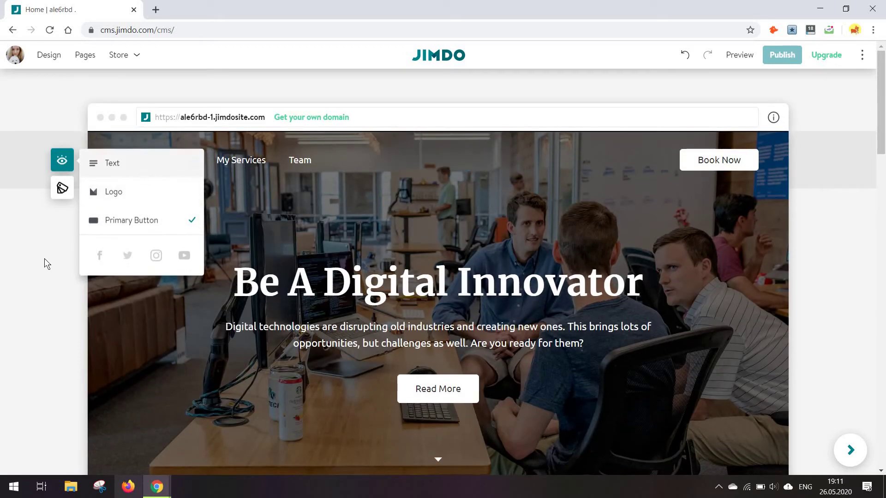
pyautogui.click(44, 260)
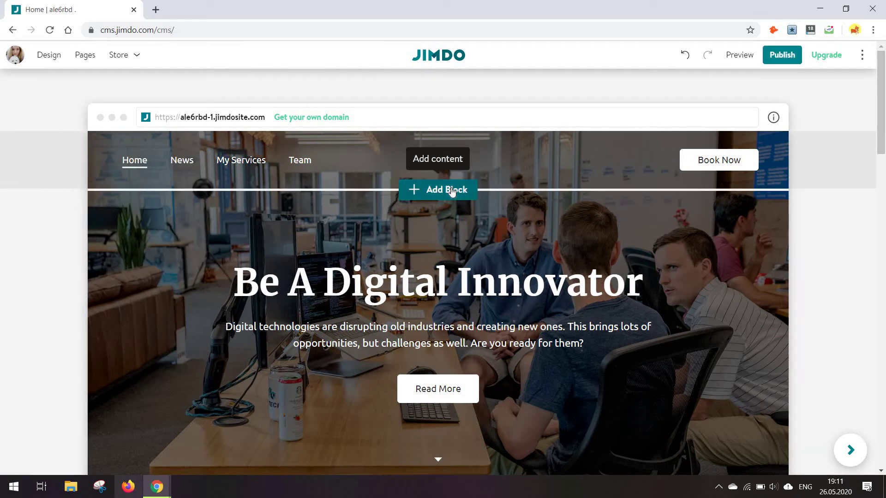
# Insert the Our Mission cover template, with its laptop photo, directly below the hero.
pyautogui.scroll(-3, 448, 217)
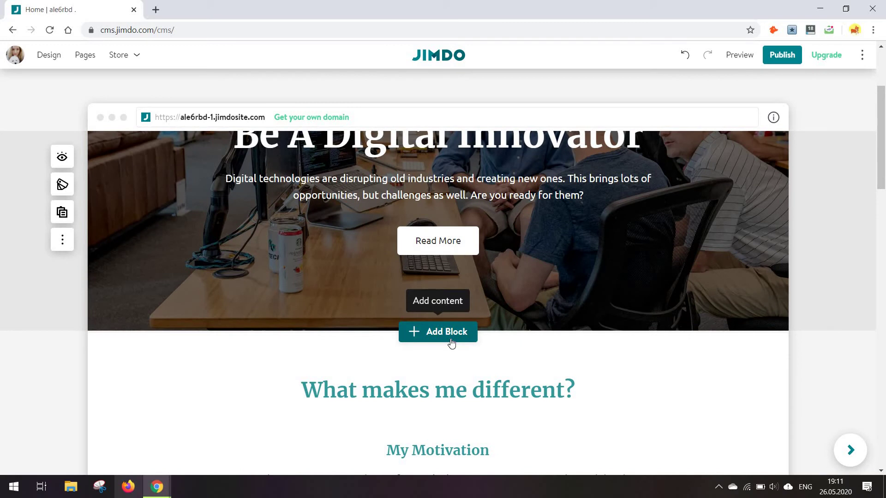
pyautogui.click(451, 343)
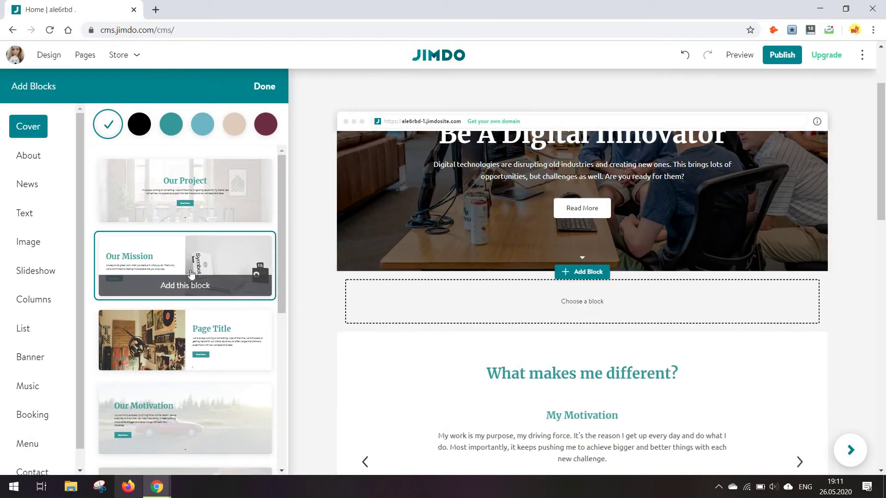
pyautogui.scroll(-6, 192, 274)
pyautogui.scroll(6, 192, 274)
pyautogui.click(219, 249)
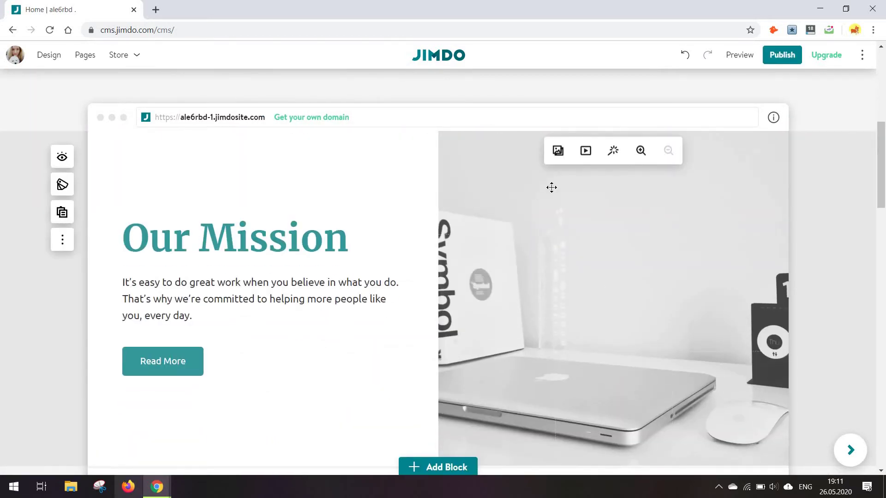
pyautogui.scroll(5, 416, 228)
pyautogui.scroll(-4, 416, 228)
pyautogui.scroll(-2, 416, 227)
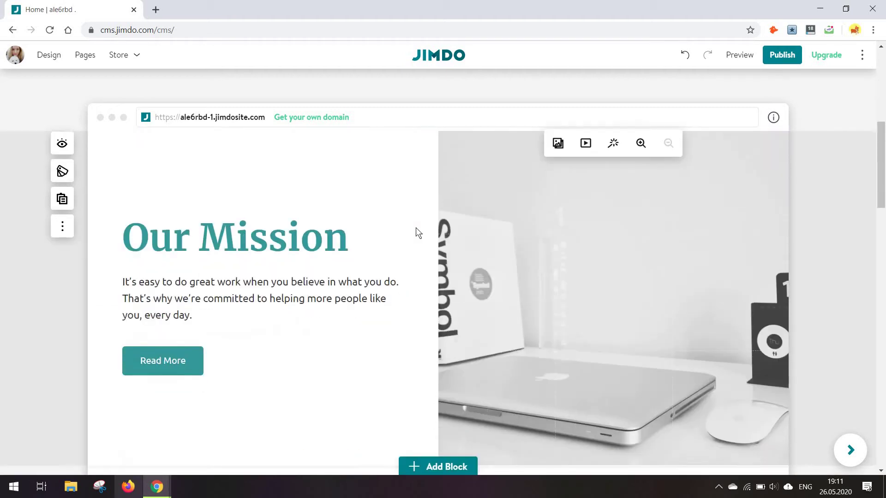
pyautogui.scroll(1, 417, 231)
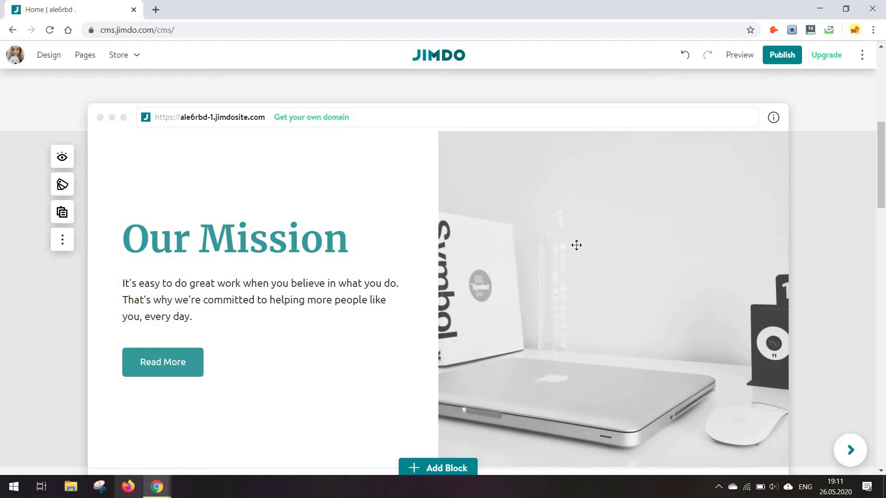
pyautogui.moveTo(559, 162)
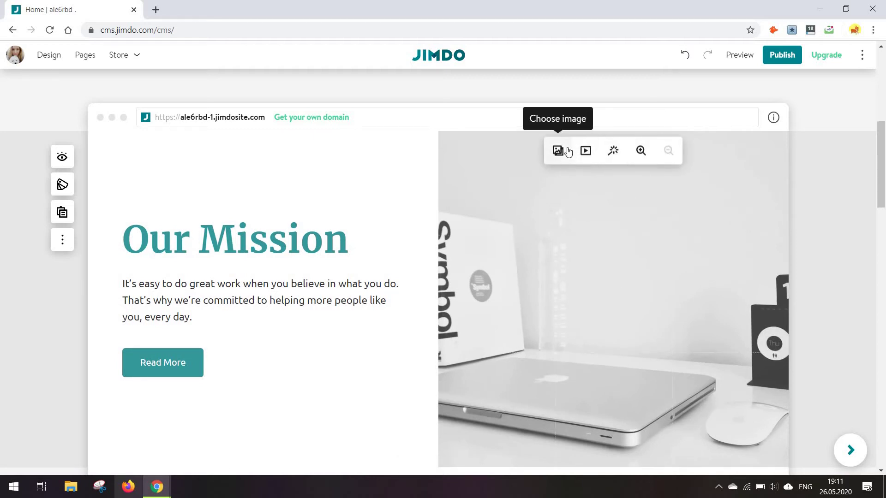
# Replace the Our Mission photo with the raspberry chia jar image from Jimdo's stock library.
pyautogui.click(566, 151)
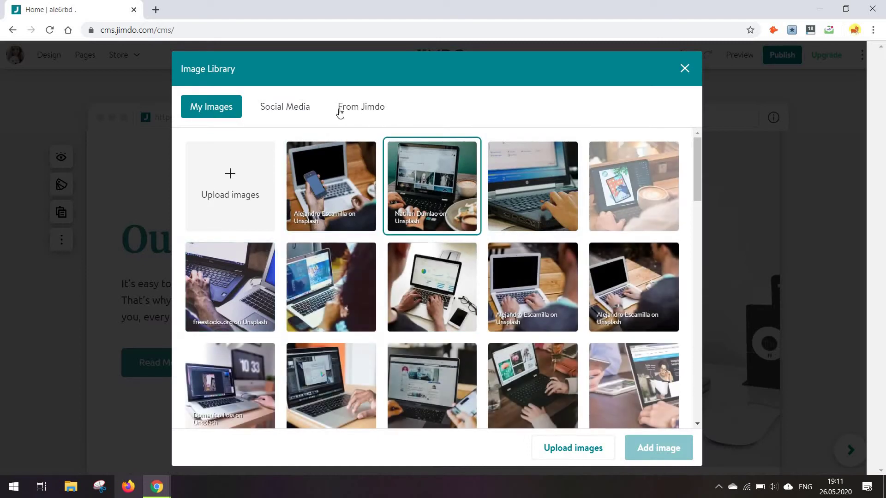
pyautogui.click(339, 111)
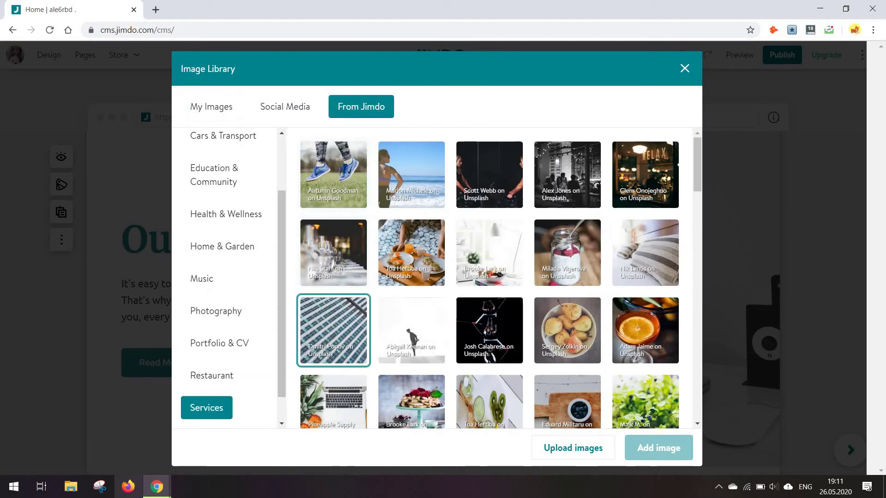
pyautogui.scroll(-5, 404, 268)
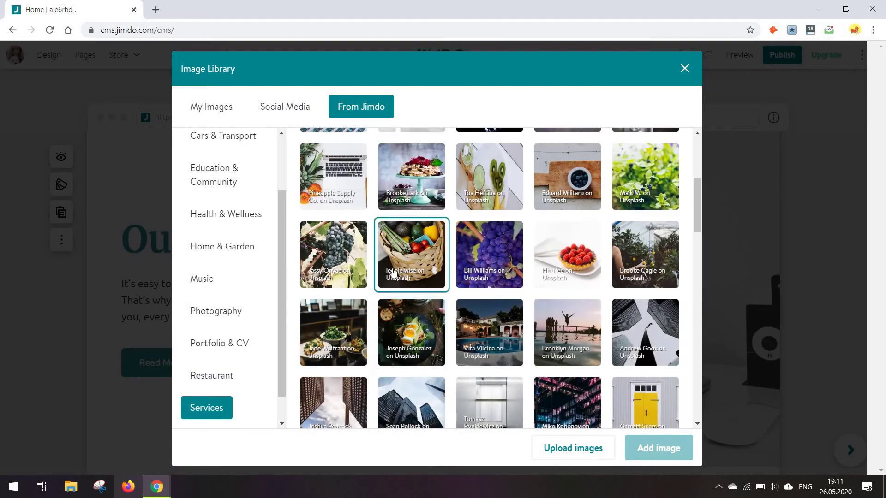
pyautogui.scroll(-8, 498, 306)
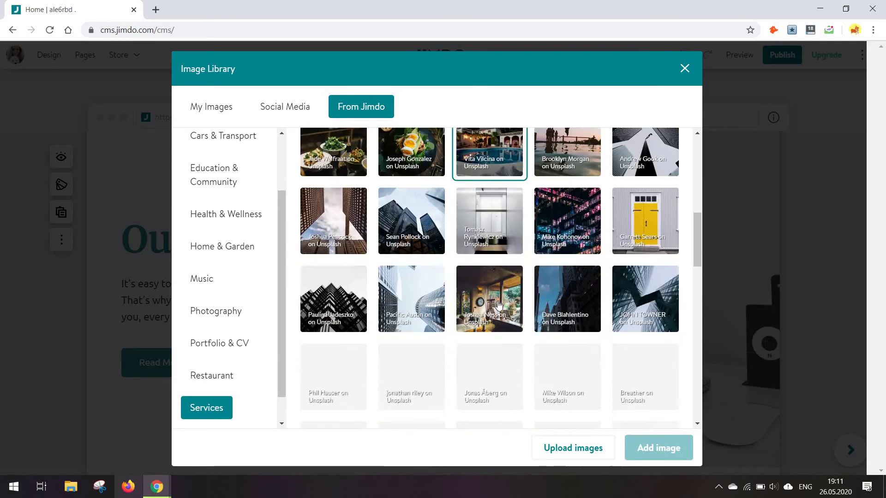
pyautogui.scroll(13, 498, 304)
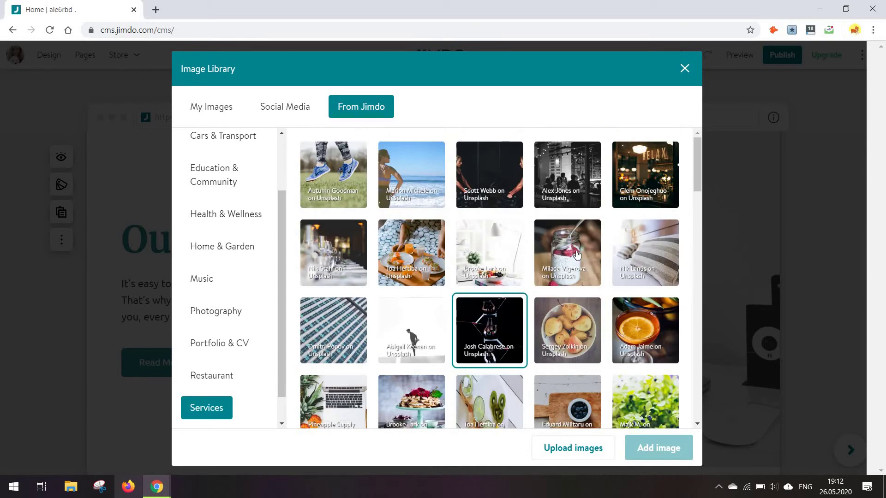
pyautogui.click(577, 254)
pyautogui.click(653, 446)
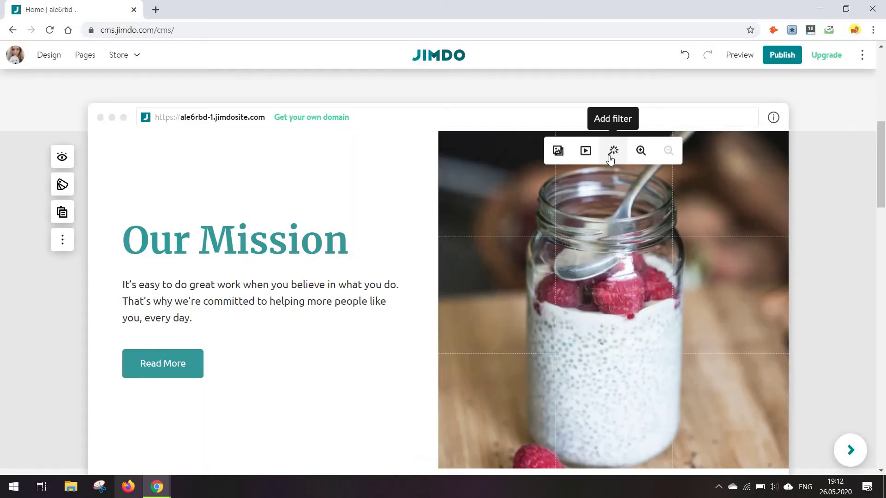
# Apply the warmer filter, zoom in, and shift the jar towards the lower right of the frame.
pyautogui.click(612, 152)
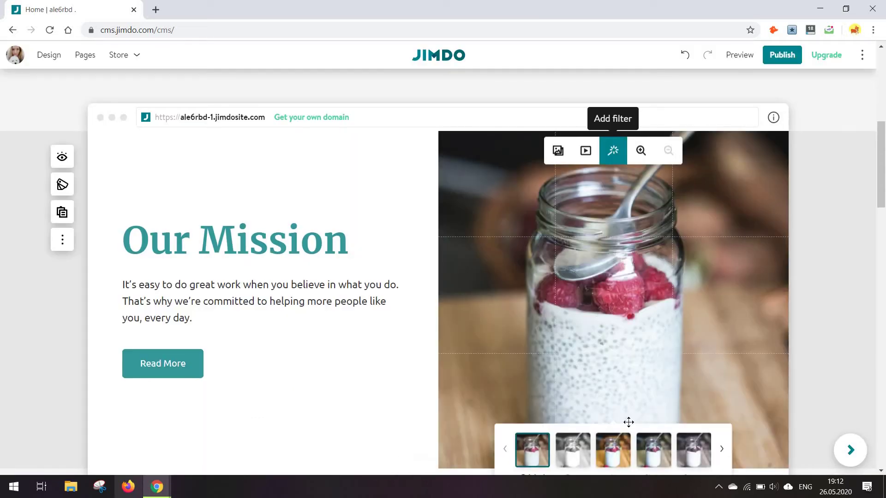
pyautogui.click(690, 457)
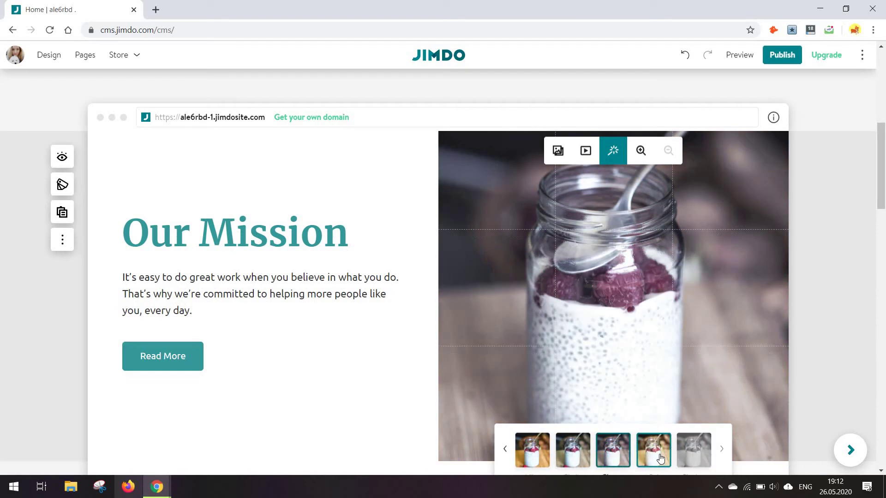
pyautogui.click(660, 458)
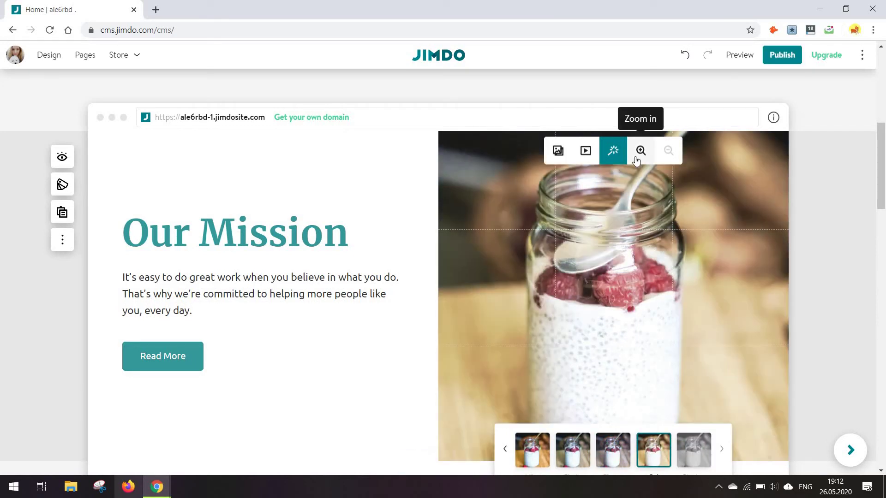
pyautogui.click(640, 150)
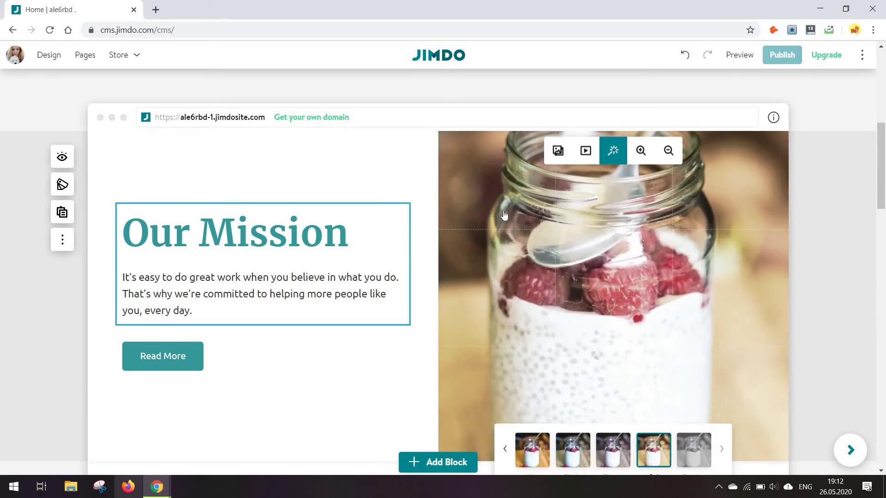
pyautogui.click(504, 215)
pyautogui.click(617, 262)
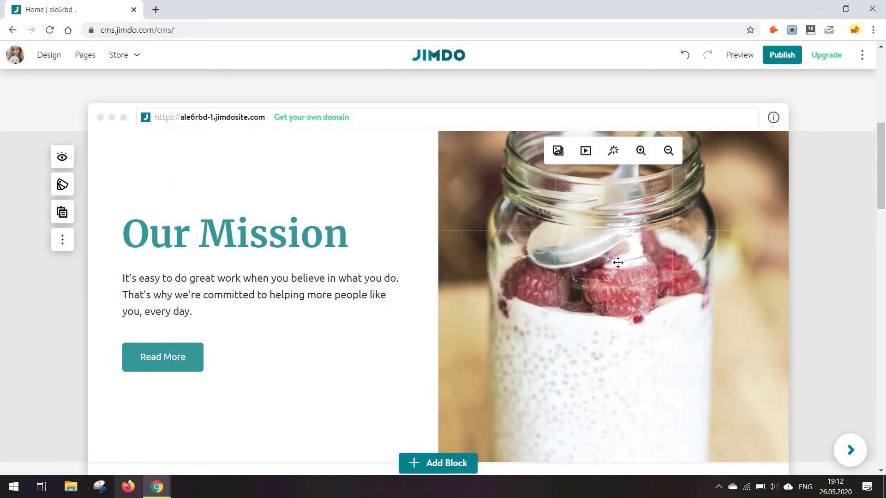
pyautogui.moveTo(488, 261); pyautogui.dragTo(751, 344)
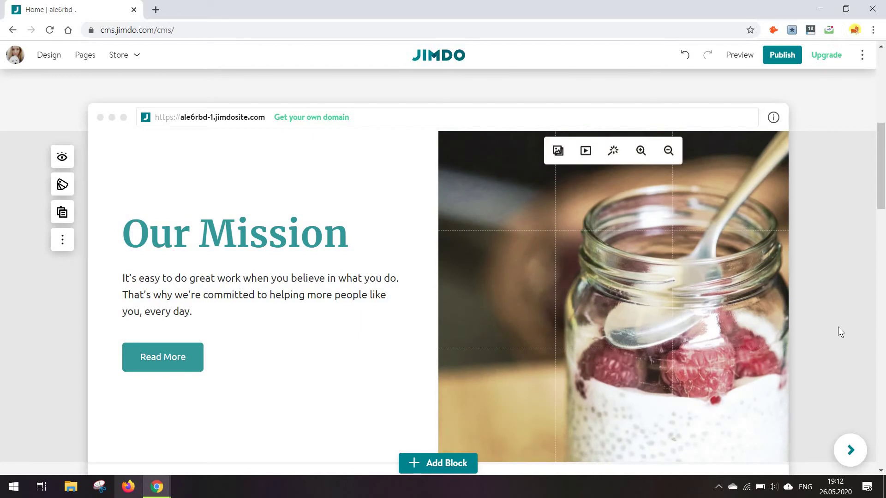
pyautogui.scroll(-3, 837, 331)
pyautogui.scroll(3, 838, 331)
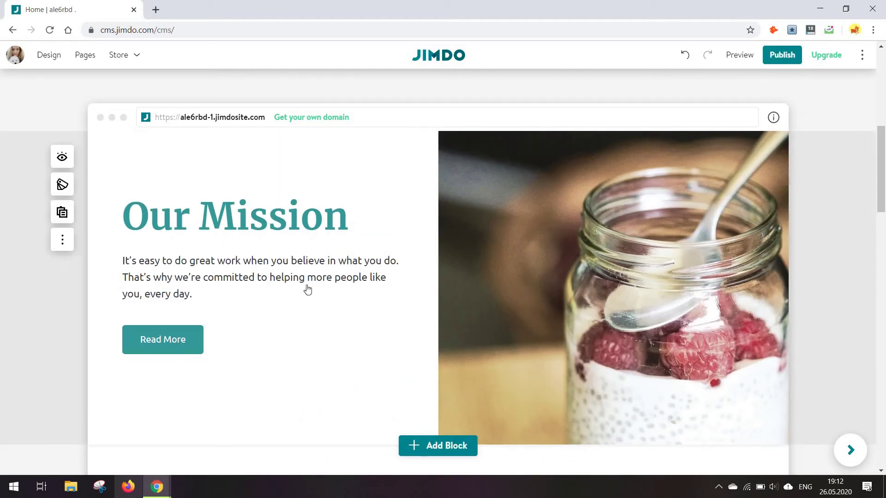
# Change the Our Mission heading to 'Our Story'.
pyautogui.click(229, 223)
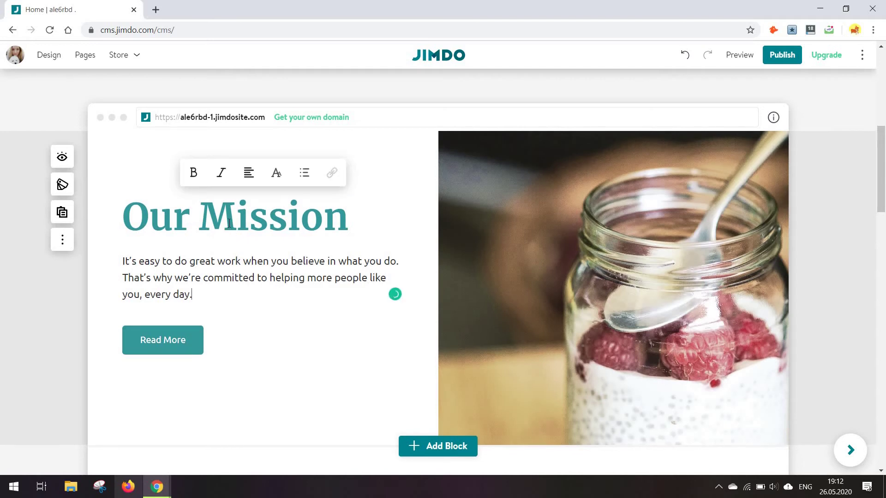
pyautogui.moveTo(229, 223); pyautogui.dragTo(134, 210)
pyautogui.write('Our')
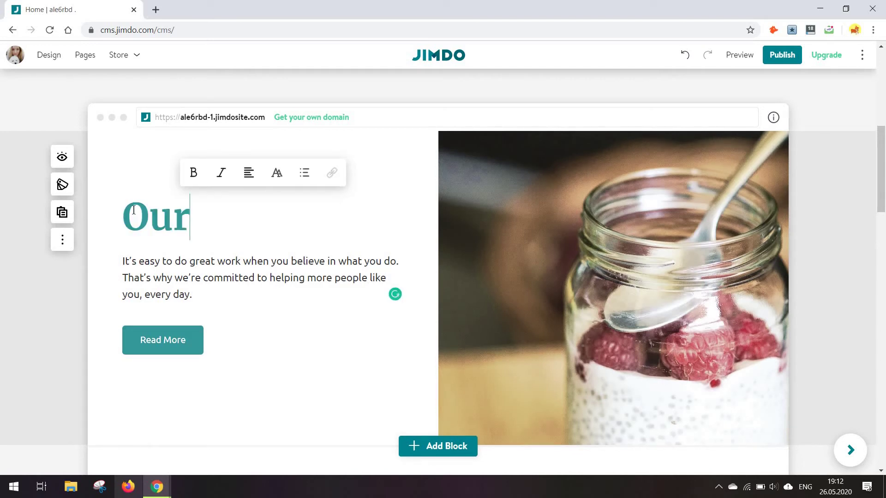
pyautogui.write(' Story')
pyautogui.hotkey('ctrl', 'a')
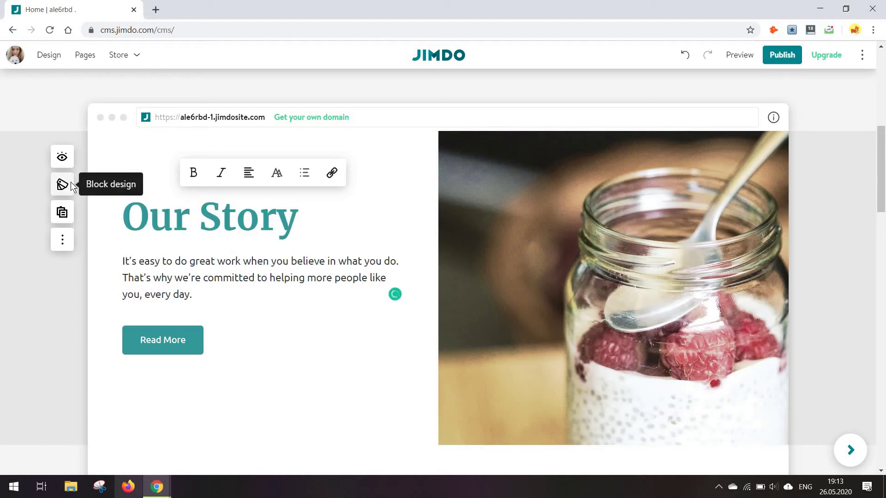
# Set the block's background colour to teal in Block design.
pyautogui.click(71, 184)
pyautogui.click(202, 124)
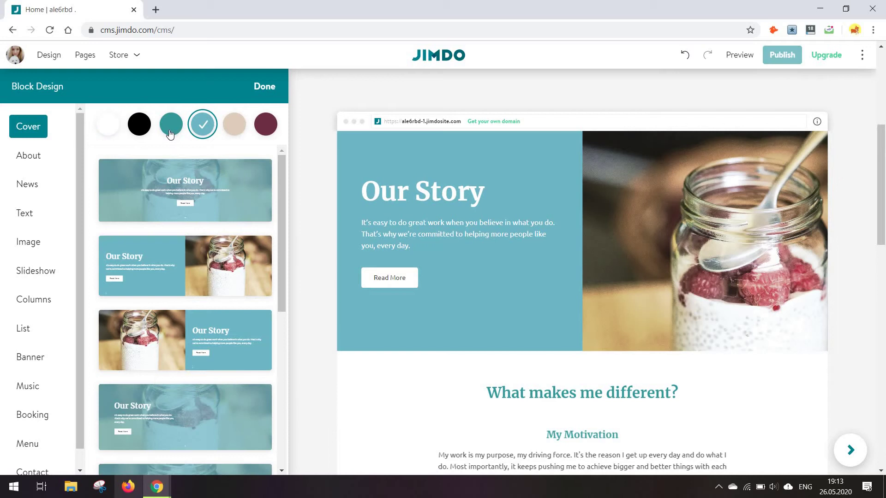
pyautogui.click(170, 134)
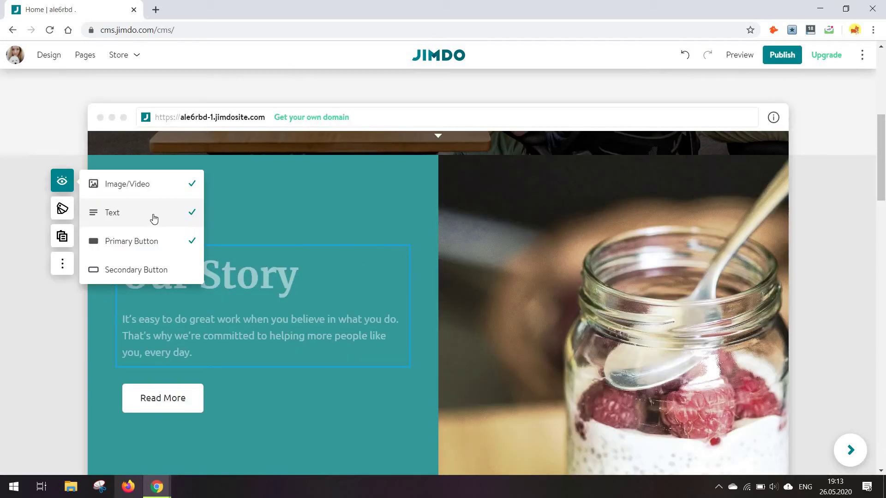
# Show the block's heading and paragraph again and add an outlined secondary button.
pyautogui.click(152, 215)
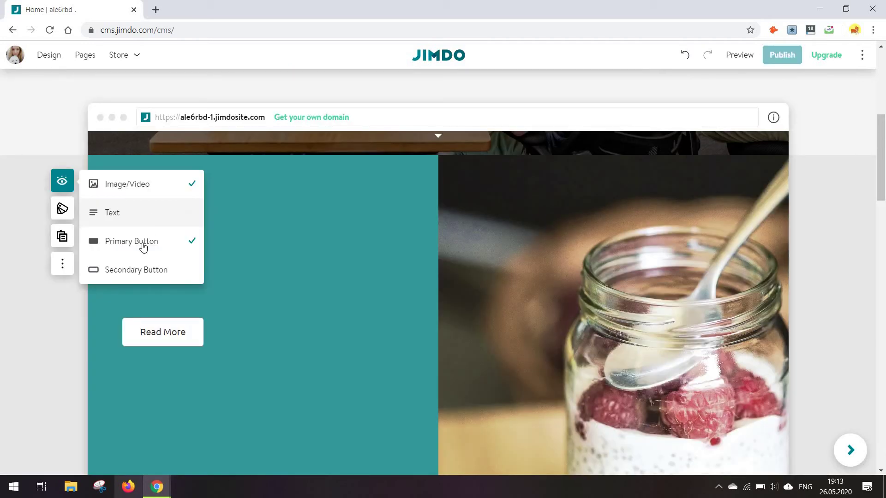
pyautogui.click(138, 213)
pyautogui.click(142, 270)
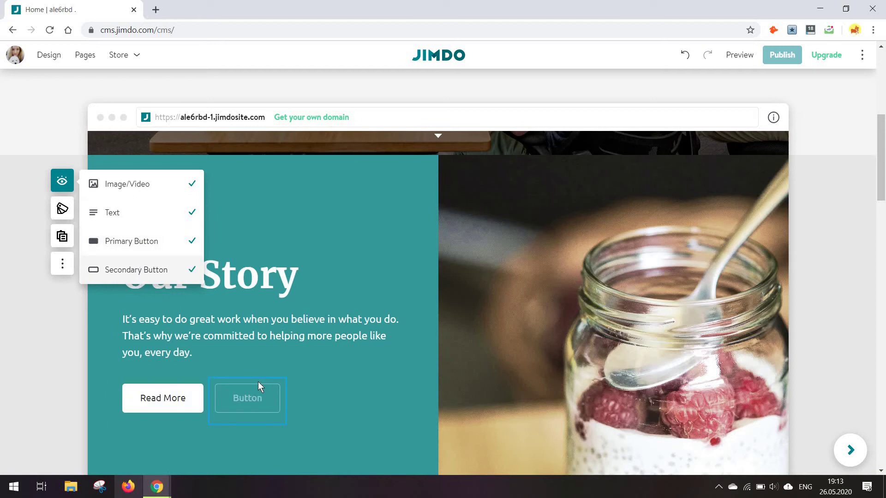
pyautogui.scroll(-1, 207, 350)
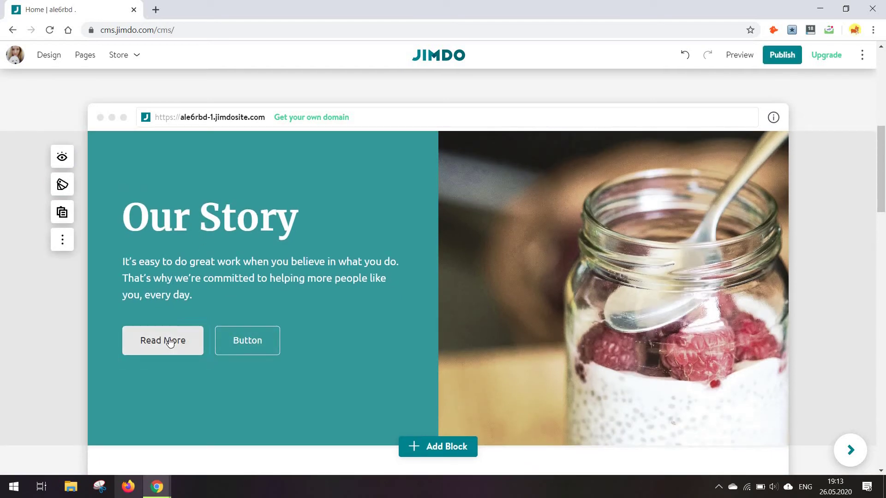
# Label the new secondary button 'Sign Up'.
pyautogui.click(252, 338)
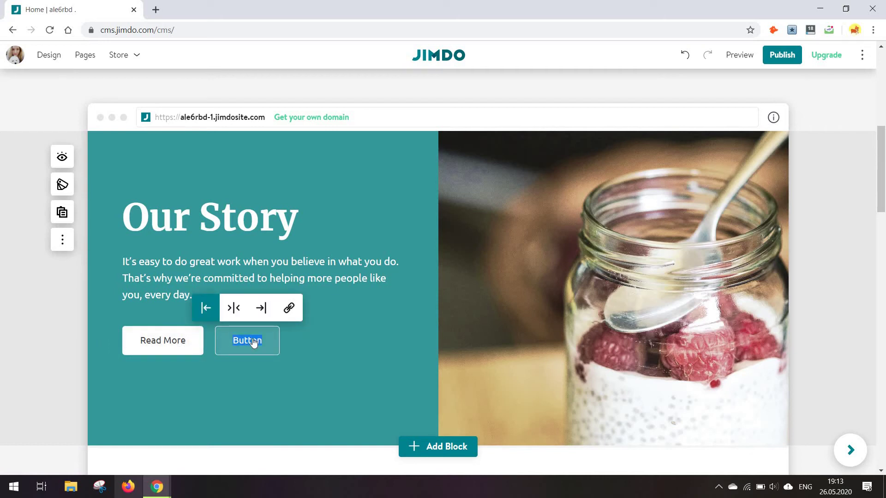
pyautogui.write('Sign Up')
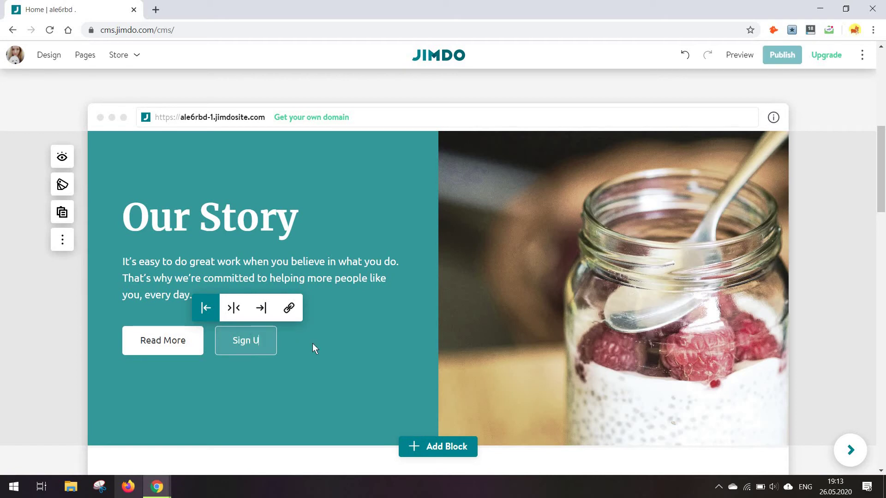
pyautogui.click(319, 342)
pyautogui.scroll(-1, 313, 344)
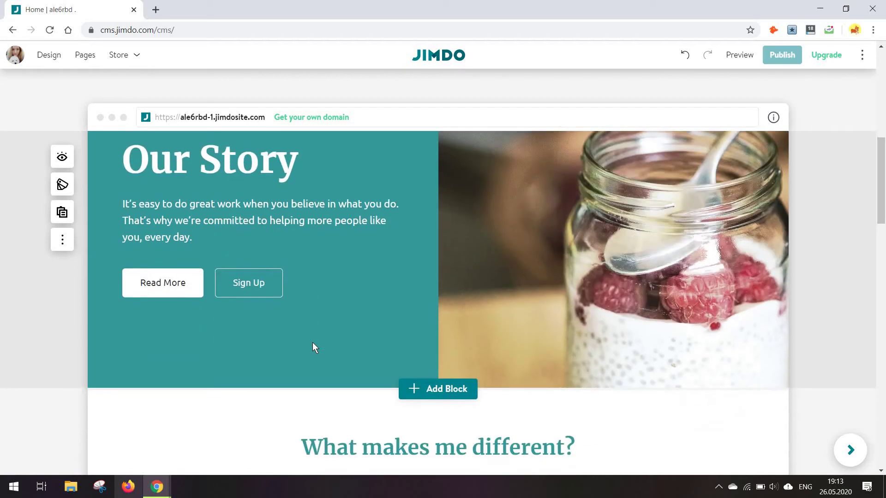
# Below the Find out more section, add the Slideshow category's office template with a living-room photo.
pyautogui.scroll(-5, 312, 345)
pyautogui.scroll(-10, 313, 347)
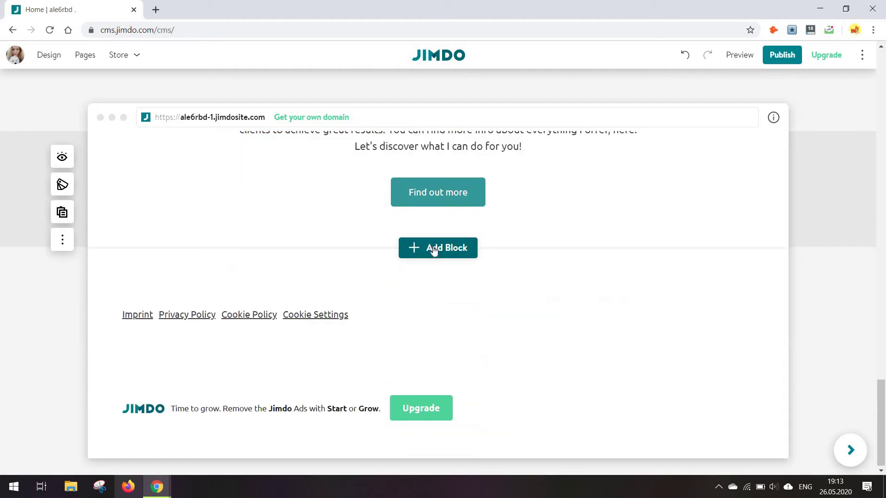
pyautogui.click(433, 251)
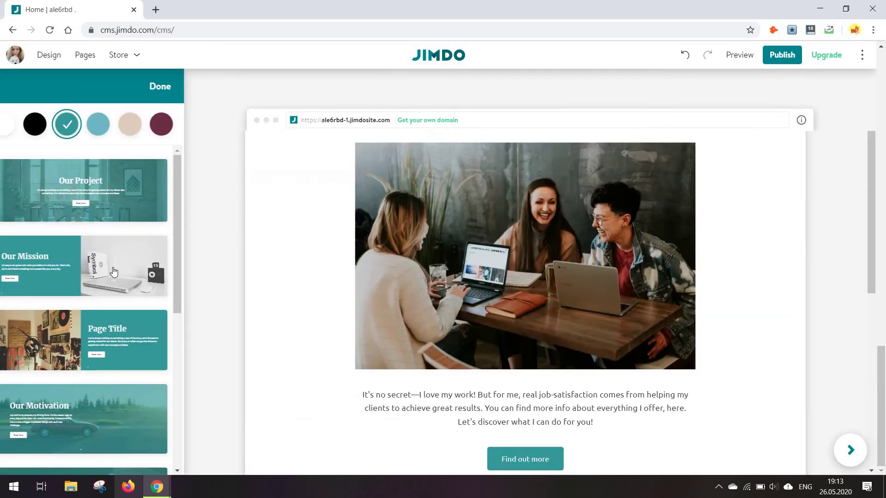
pyautogui.scroll(-2, 35, 319)
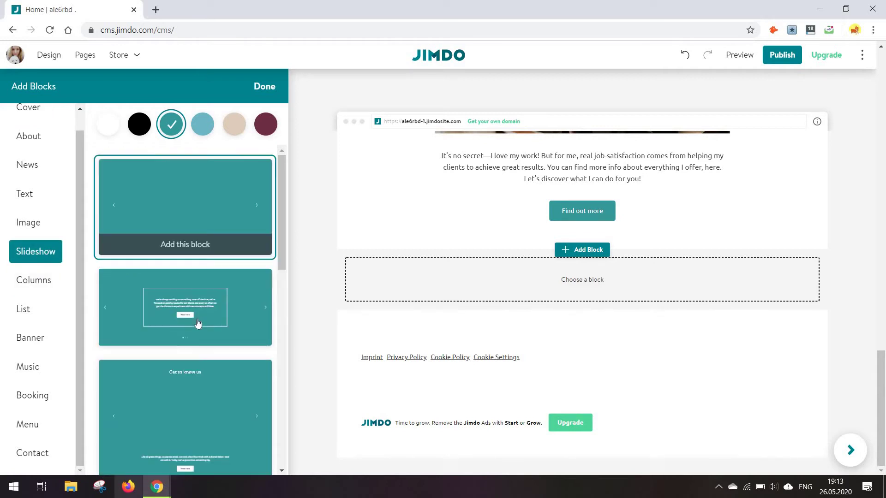
pyautogui.scroll(-5, 206, 342)
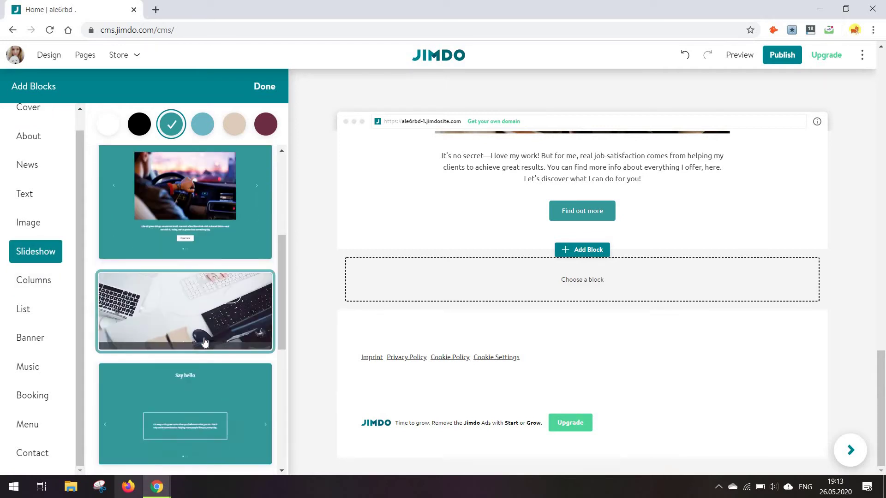
pyautogui.scroll(5, 205, 342)
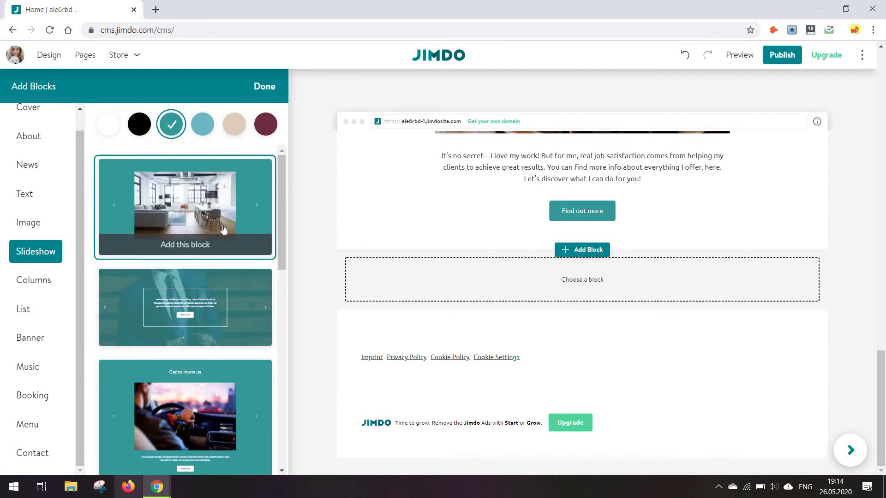
pyautogui.click(223, 229)
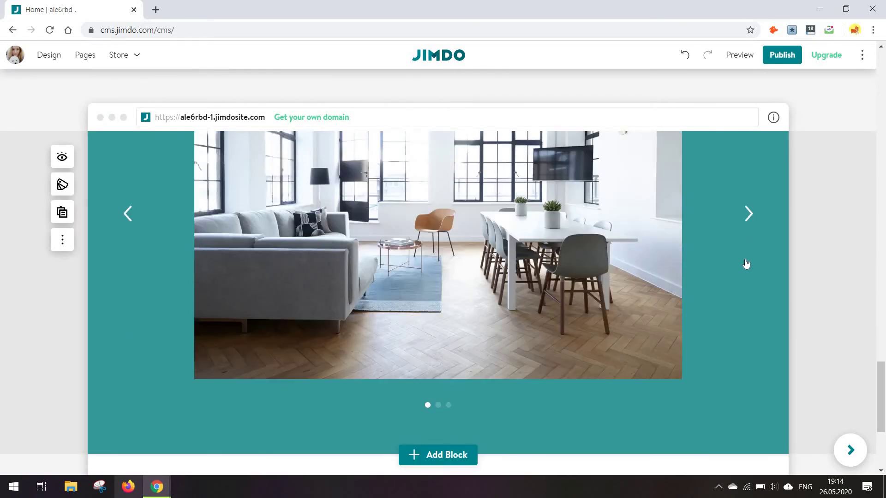
# On the slideshow's second slide, open the Image Library and browse the stock categories.
pyautogui.click(746, 264)
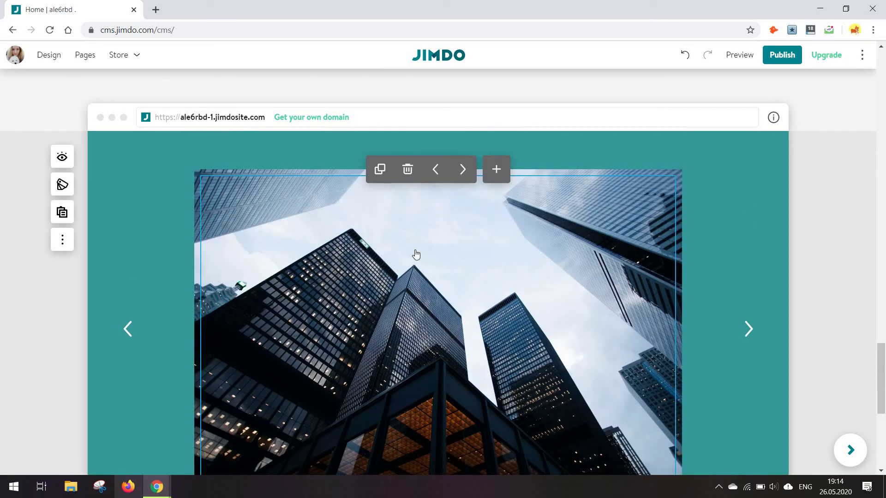
pyautogui.click(496, 170)
pyautogui.click(257, 187)
pyautogui.click(247, 310)
pyautogui.scroll(3, 247, 296)
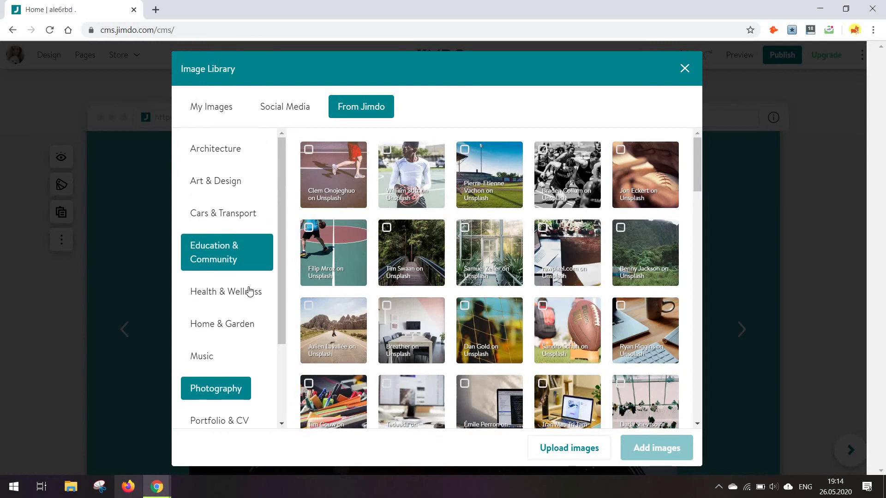
pyautogui.scroll(-3, 248, 291)
pyautogui.scroll(3, 249, 291)
# Place the white laptop photo from the Services collection into the slide.
pyautogui.click(248, 292)
pyautogui.click(247, 386)
pyautogui.scroll(-3, 240, 381)
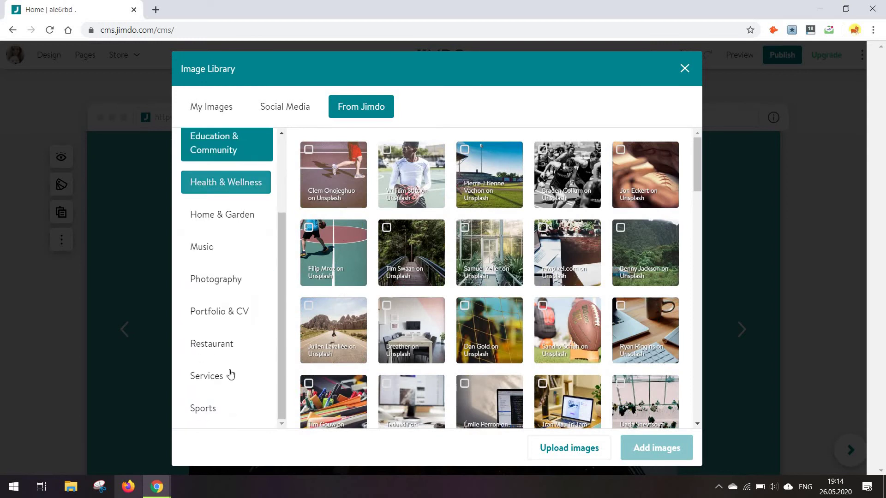
pyautogui.click(229, 375)
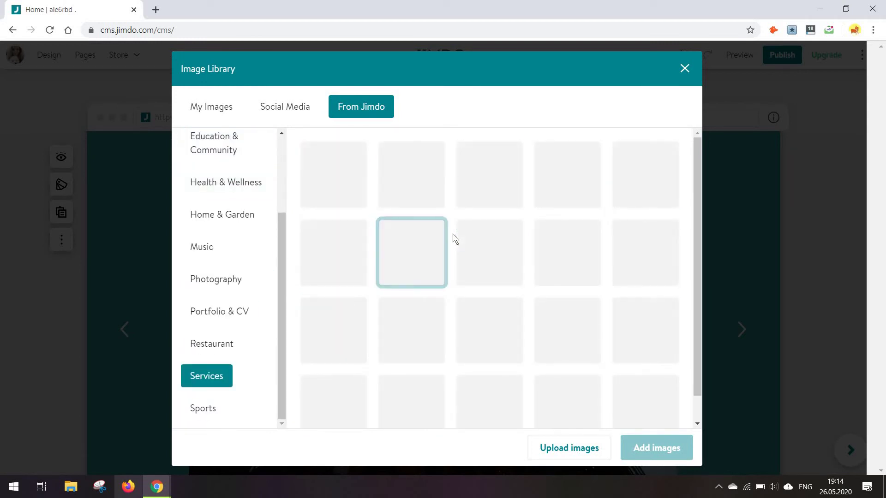
pyautogui.scroll(-5, 452, 238)
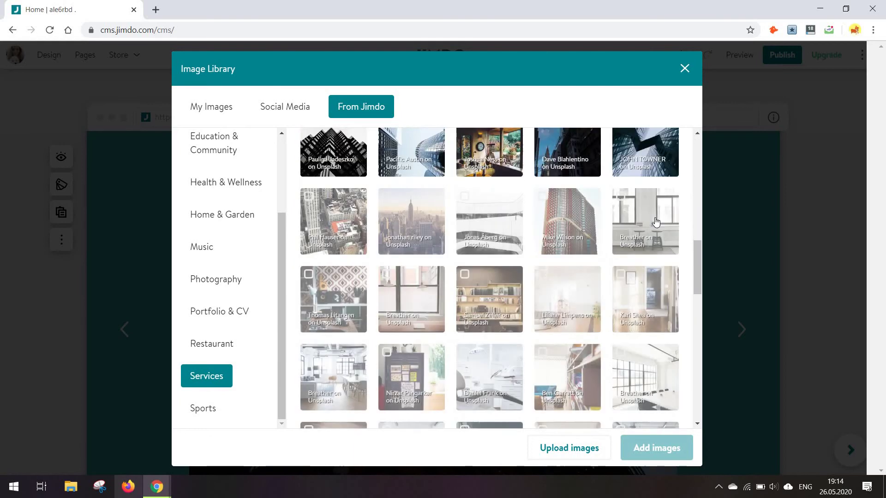
pyautogui.scroll(-10, 656, 223)
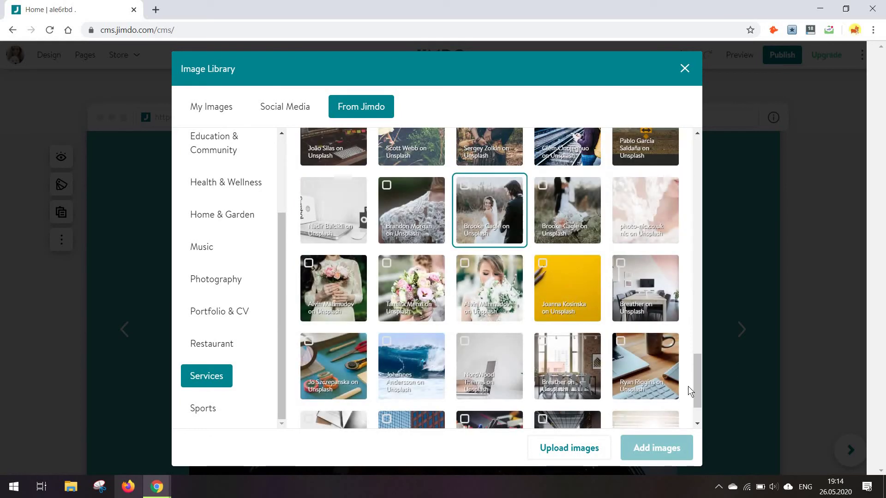
pyautogui.scroll(-2, 550, 280)
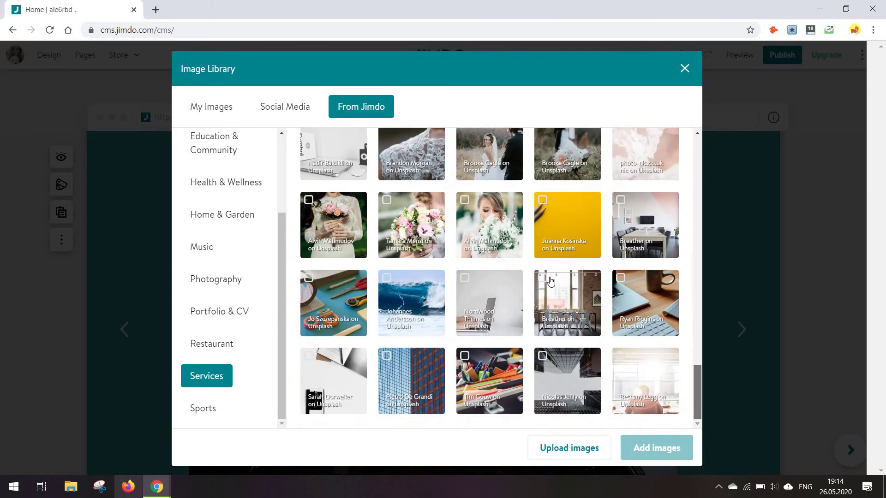
pyautogui.click(346, 315)
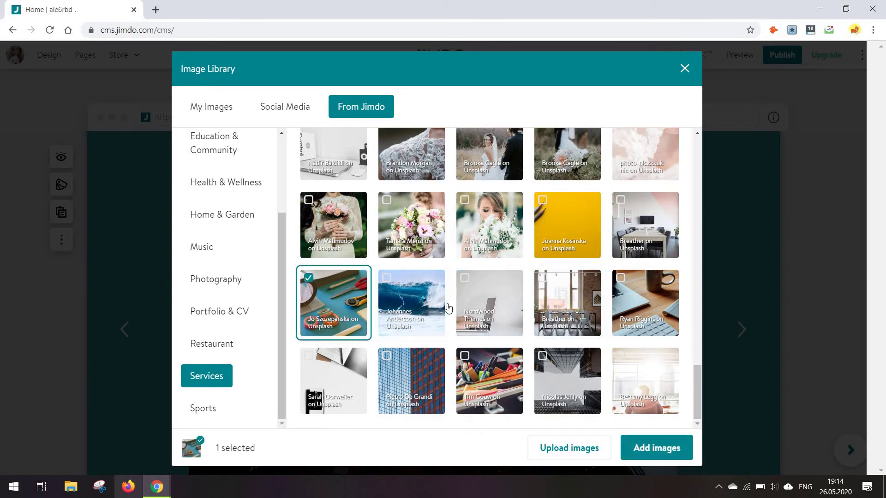
pyautogui.click(478, 310)
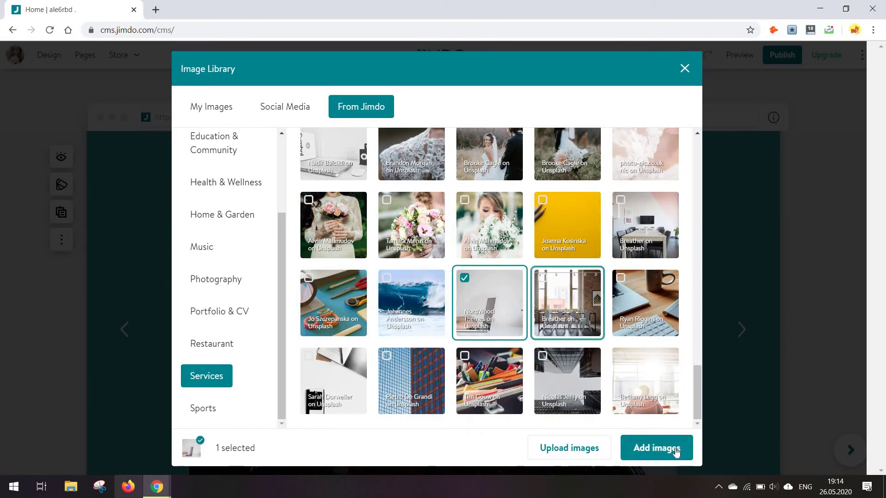
pyautogui.doubleClick(510, 273)
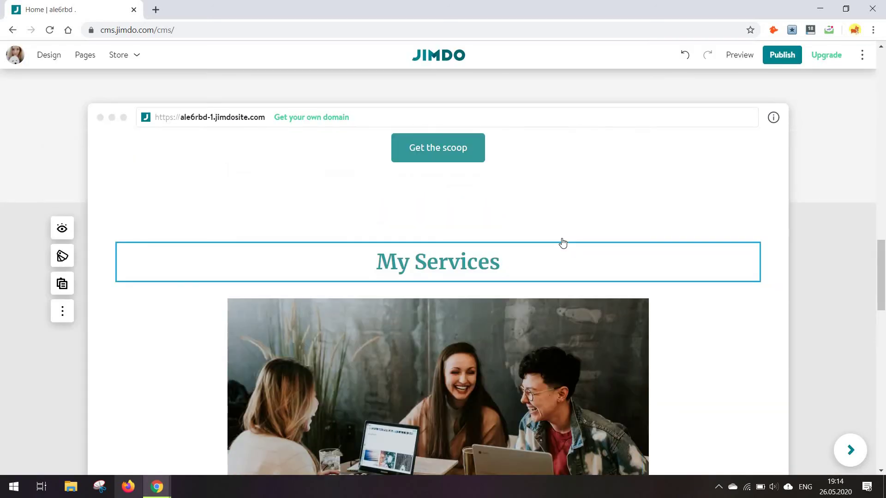
pyautogui.scroll(7, 458, 345)
pyautogui.scroll(-2, 459, 348)
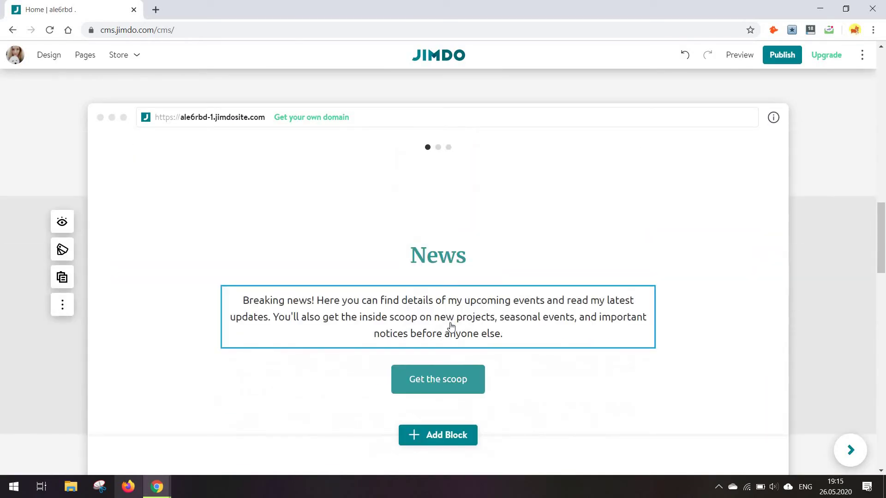
pyautogui.click(469, 318)
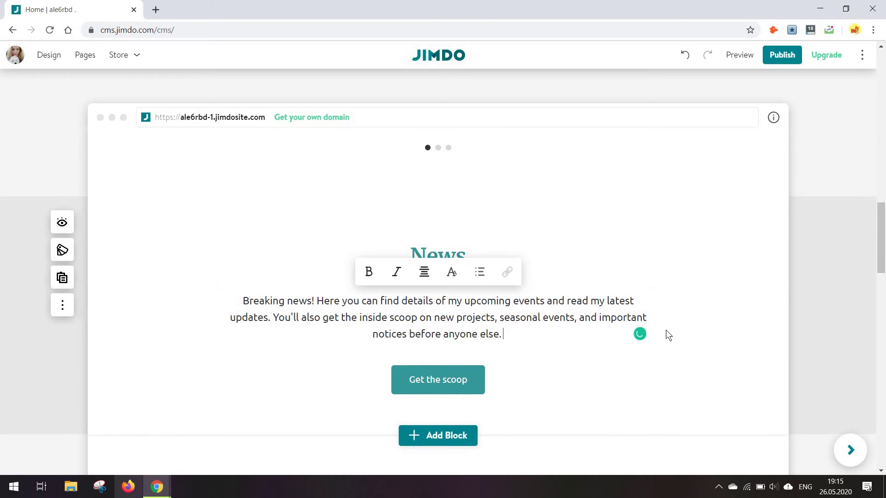
pyautogui.click(767, 266)
pyautogui.moveTo(463, 334); pyautogui.dragTo(390, 334)
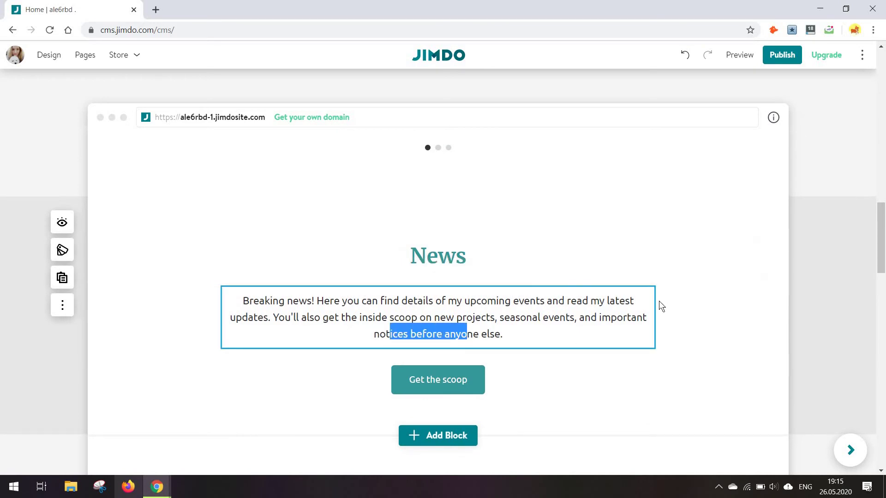
pyautogui.click(658, 304)
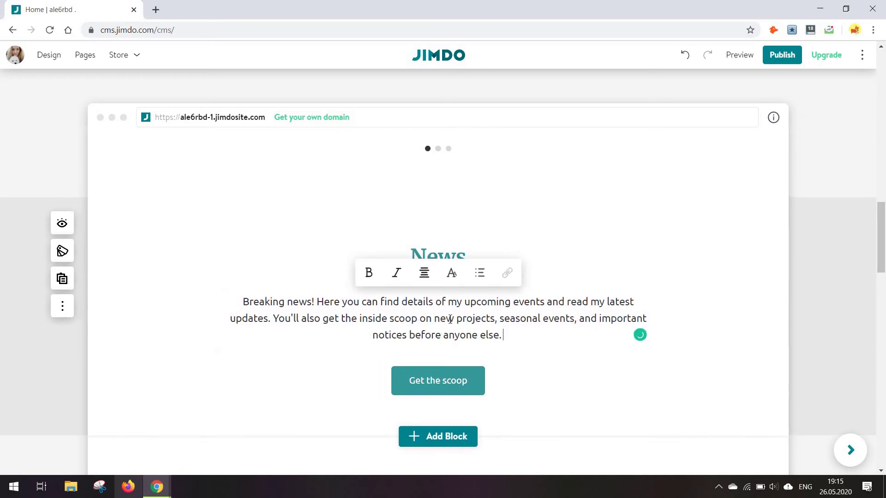
pyautogui.click(765, 287)
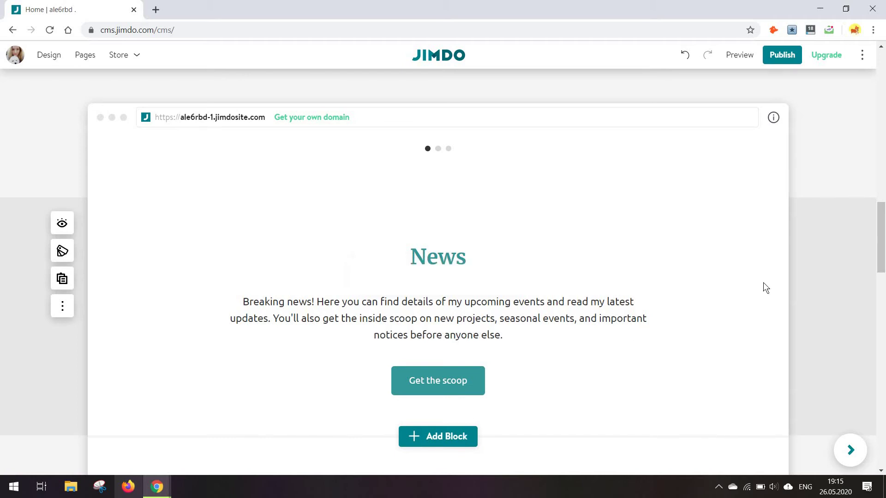
# Add the Say hello text block below the News section.
pyautogui.click(437, 435)
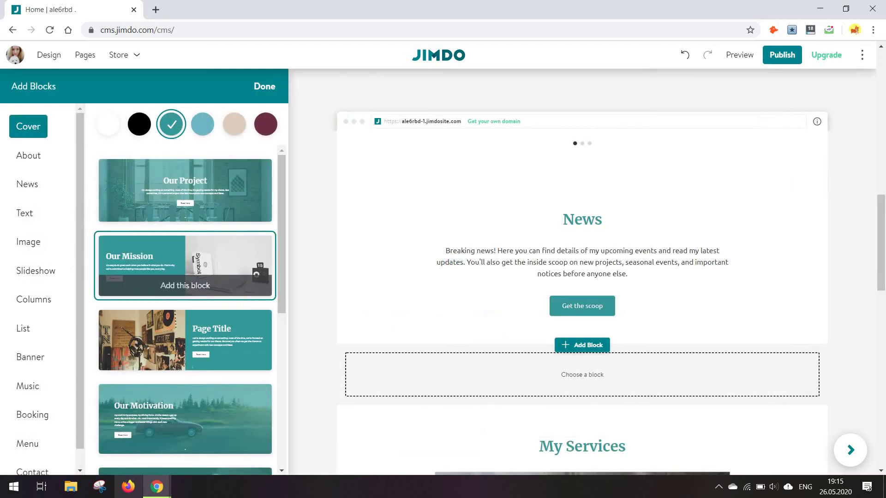
pyautogui.click(24, 212)
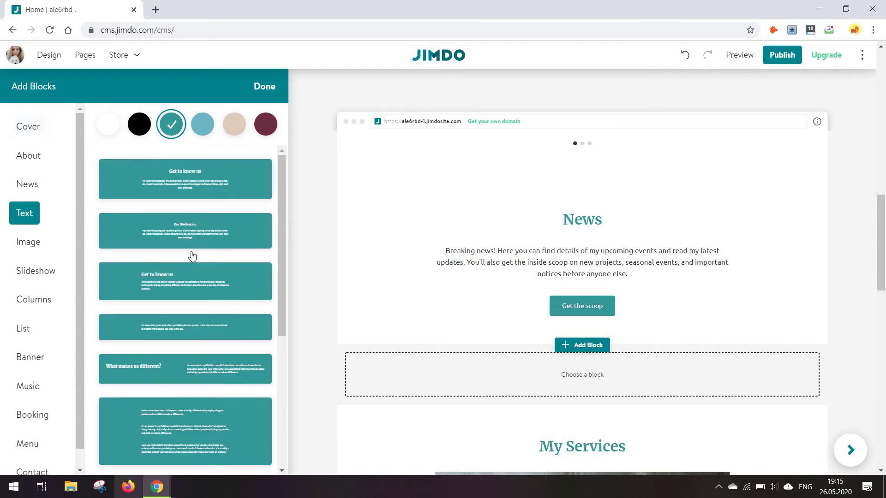
pyautogui.scroll(-3, 191, 255)
pyautogui.scroll(-3, 191, 276)
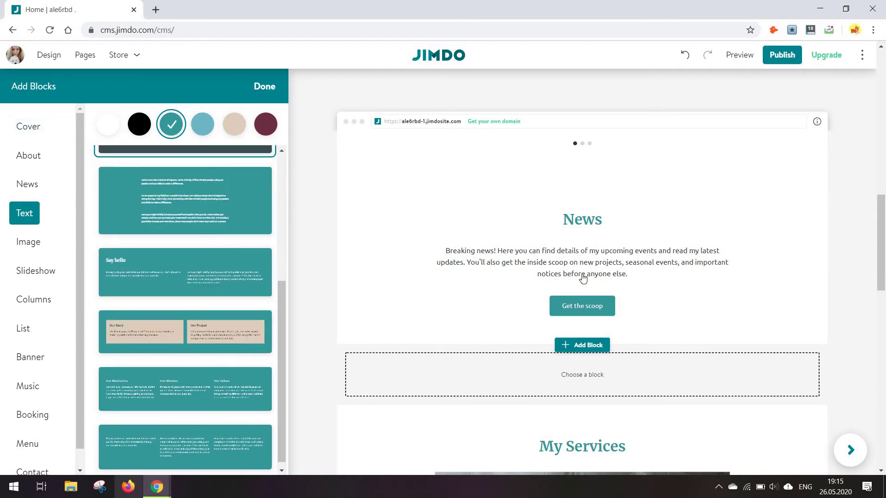
pyautogui.click(190, 279)
pyautogui.click(549, 359)
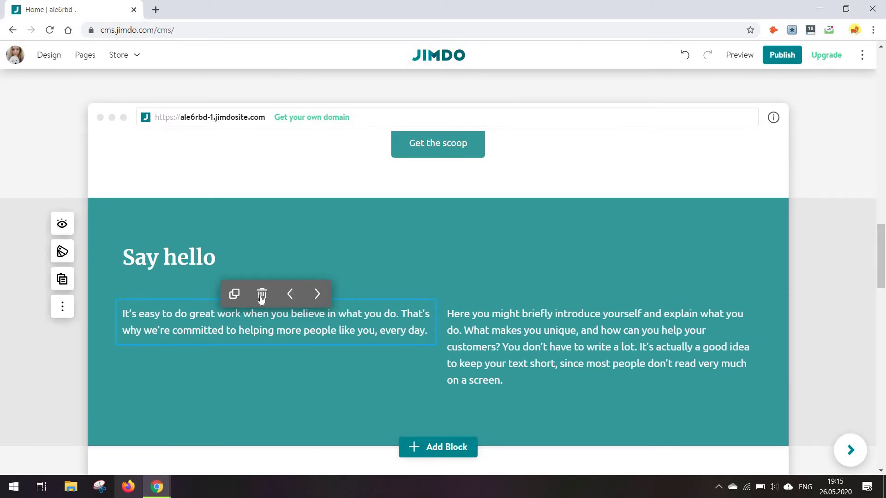
# Delete the right Say hello text column, then undo the deletion.
pyautogui.click(263, 315)
pyautogui.click(504, 323)
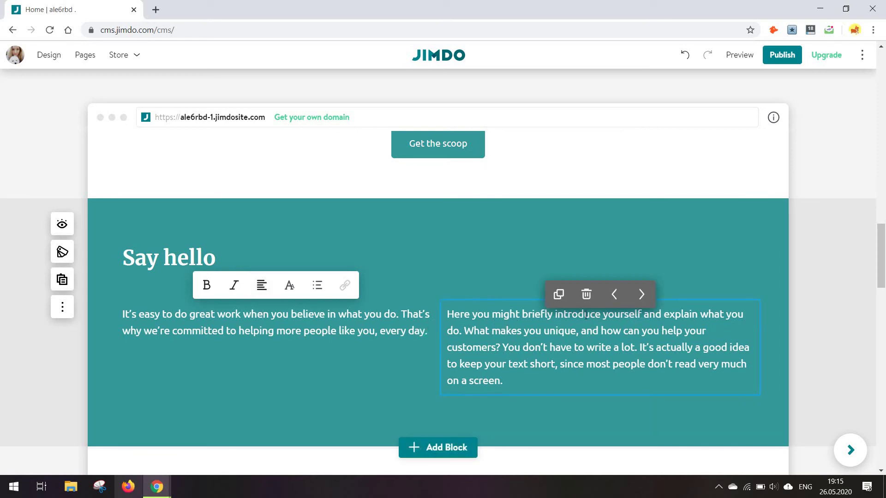
pyautogui.click(504, 323)
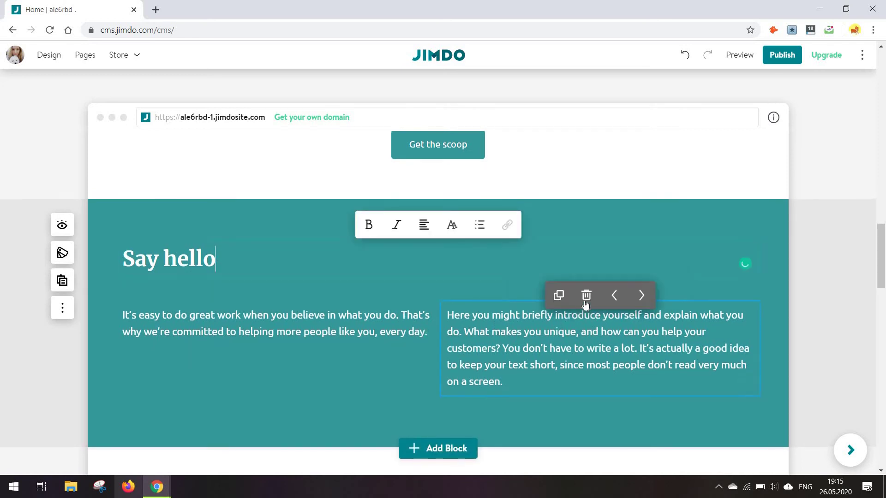
pyautogui.click(586, 296)
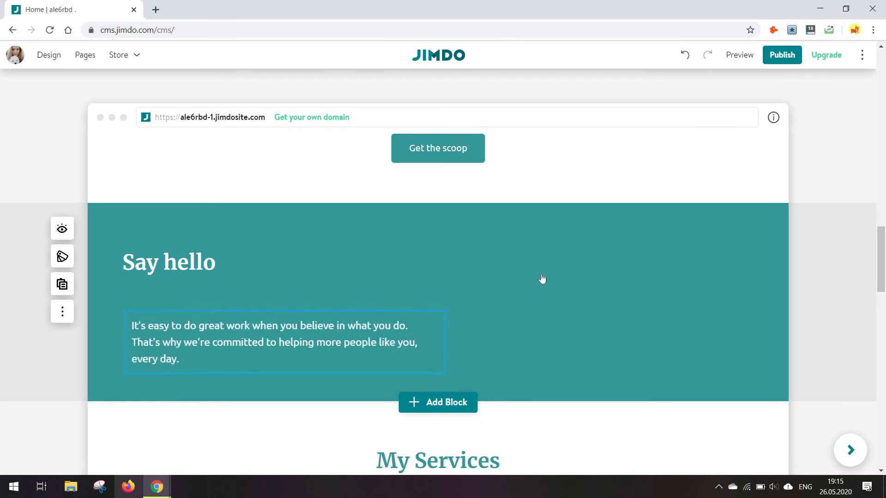
pyautogui.scroll(-1, 635, 267)
pyautogui.click(685, 56)
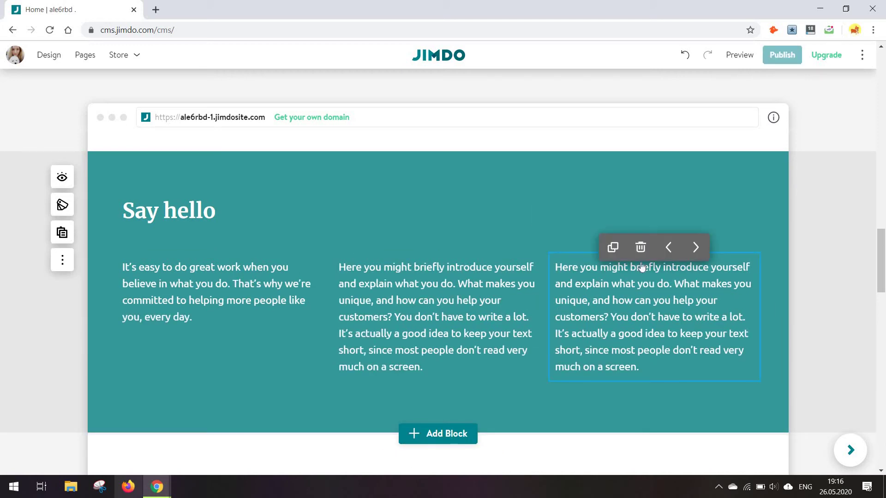
# Delete the middle column, duplicate the remaining one four times, and move a copy leftward.
pyautogui.click(637, 270)
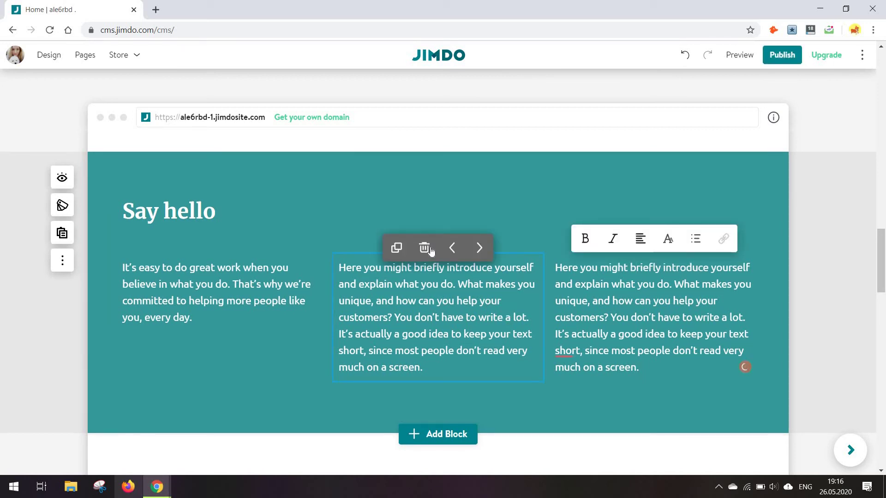
pyautogui.click(424, 248)
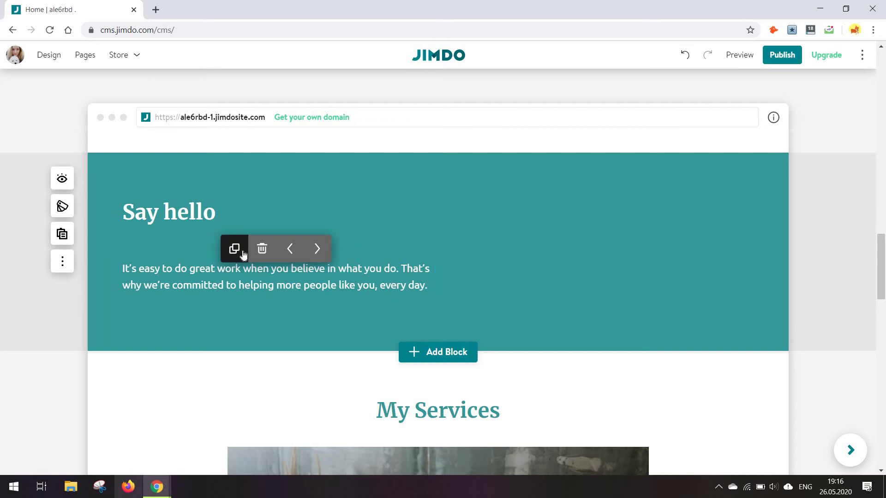
pyautogui.click(237, 250)
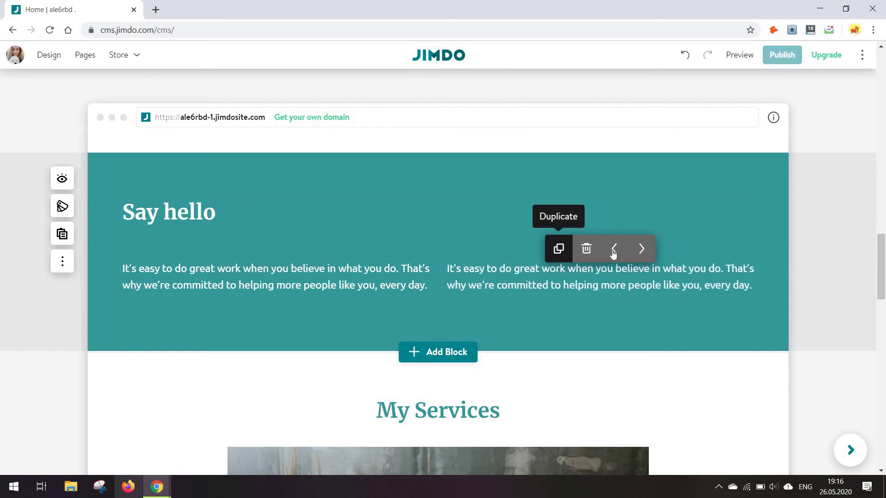
pyautogui.click(560, 249)
pyautogui.click(612, 250)
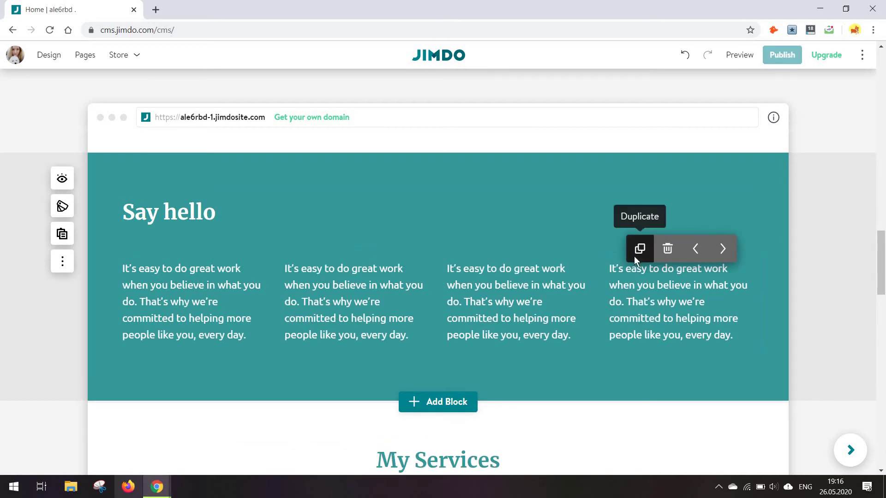
pyautogui.click(637, 250)
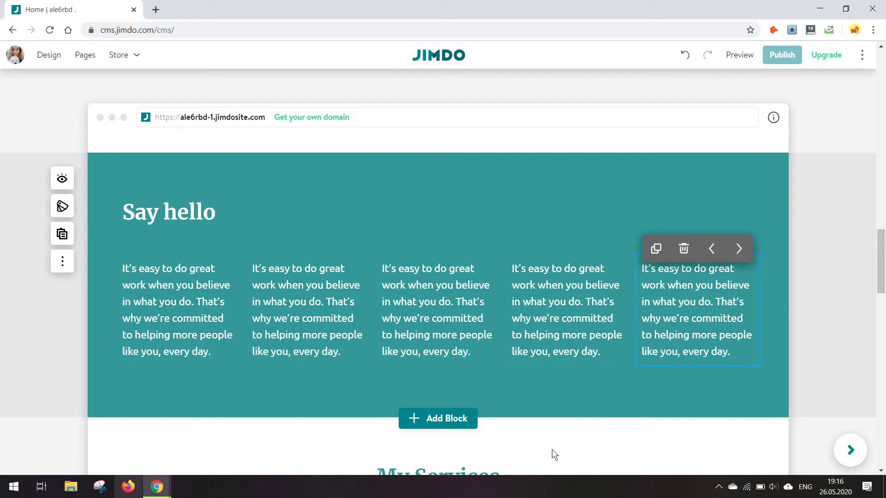
pyautogui.moveTo(552, 450); pyautogui.dragTo(526, 323)
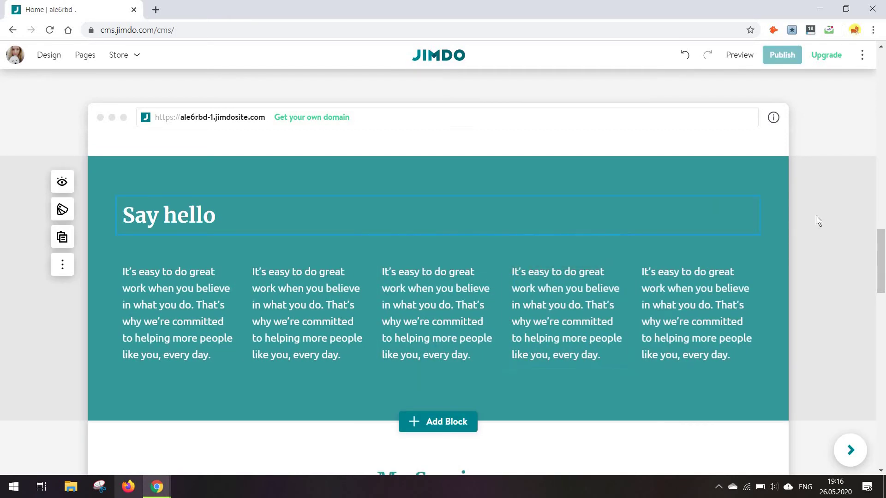
# Add the contact form with map block below the teal slider section.
pyautogui.scroll(-6, 884, 323)
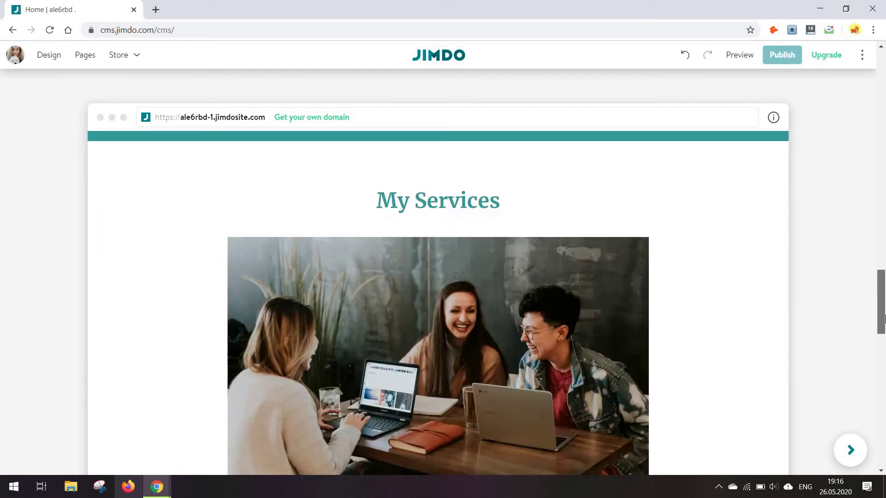
pyautogui.scroll(-8, 884, 352)
pyautogui.scroll(-10, 790, 386)
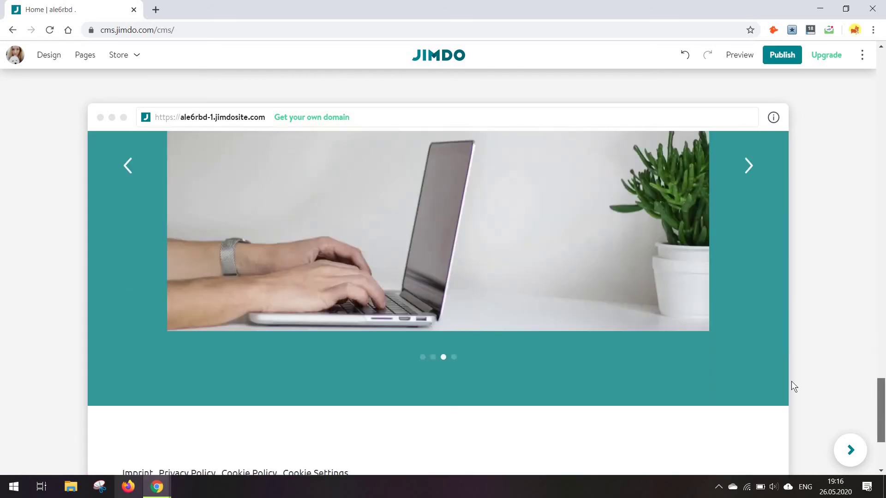
pyautogui.click(438, 248)
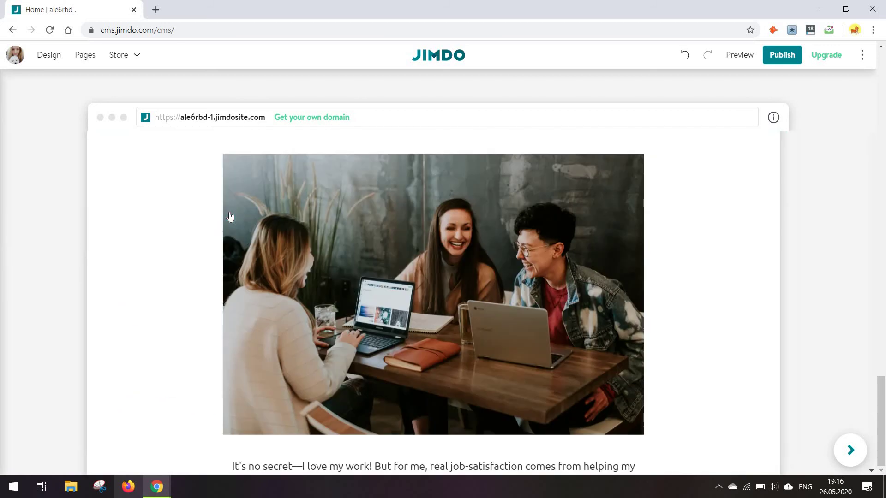
pyautogui.scroll(-1, 35, 305)
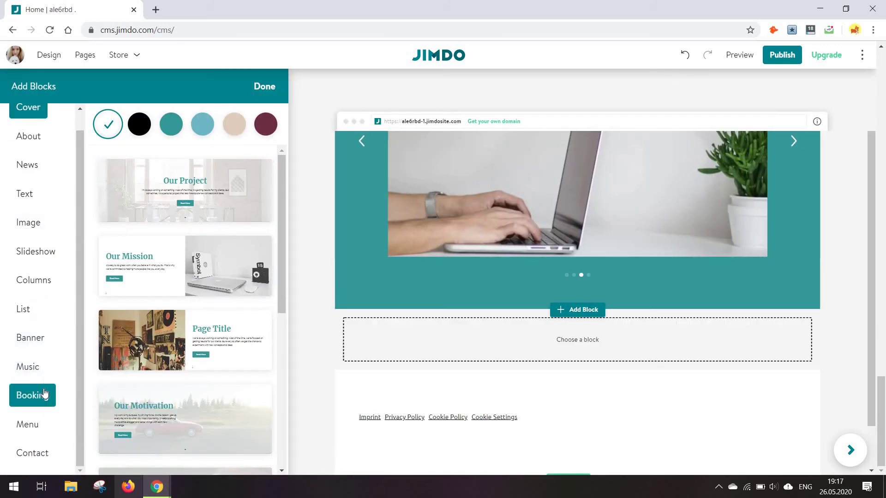
pyautogui.click(33, 453)
pyautogui.scroll(-3, 176, 322)
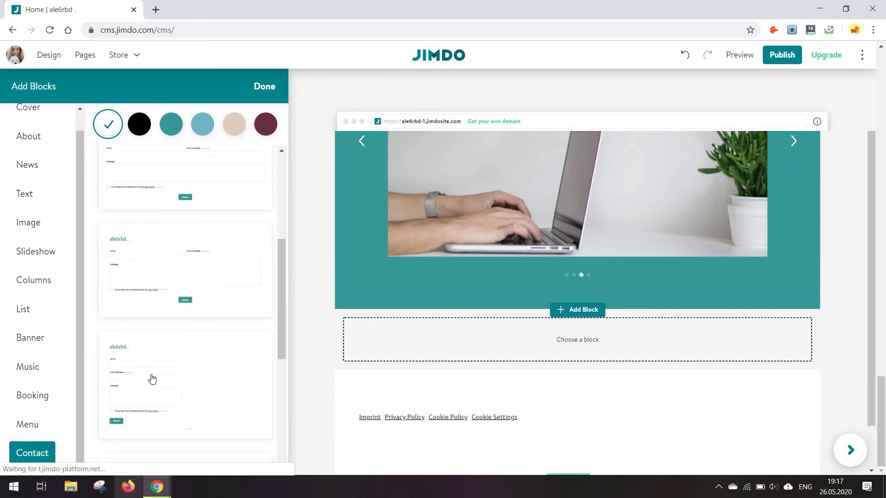
pyautogui.moveTo(150, 378)
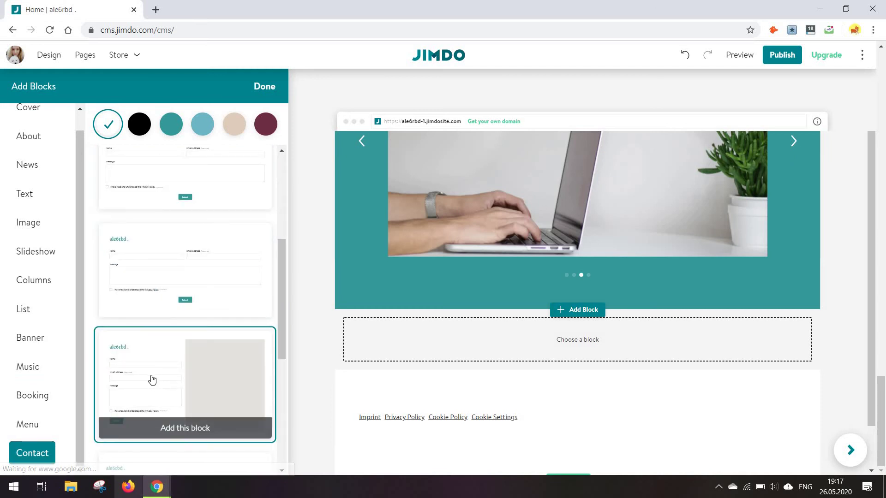
pyautogui.click(175, 429)
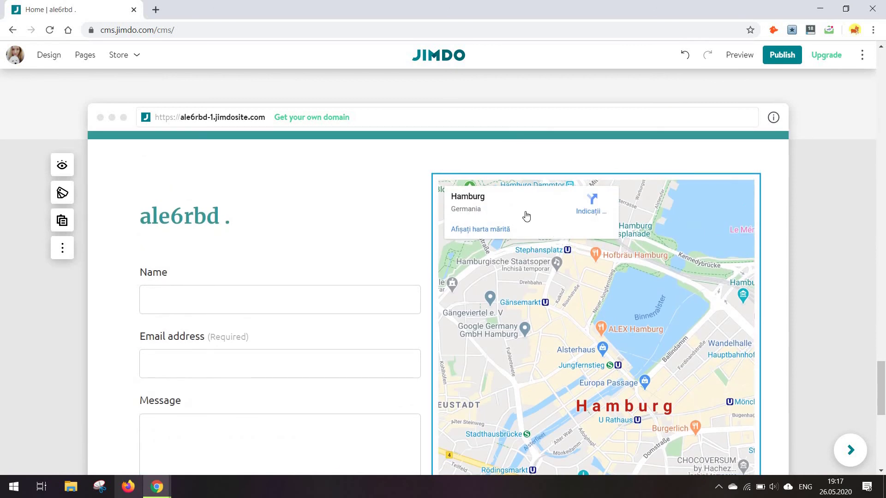
# Replace the contact block's heading text with 'Contact'.
pyautogui.click(566, 307)
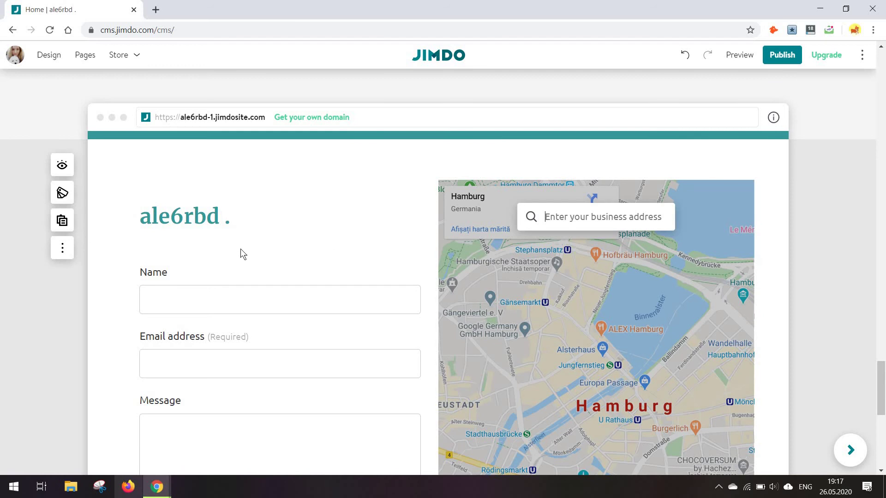
pyautogui.click(223, 225)
pyautogui.tripleClick(222, 220)
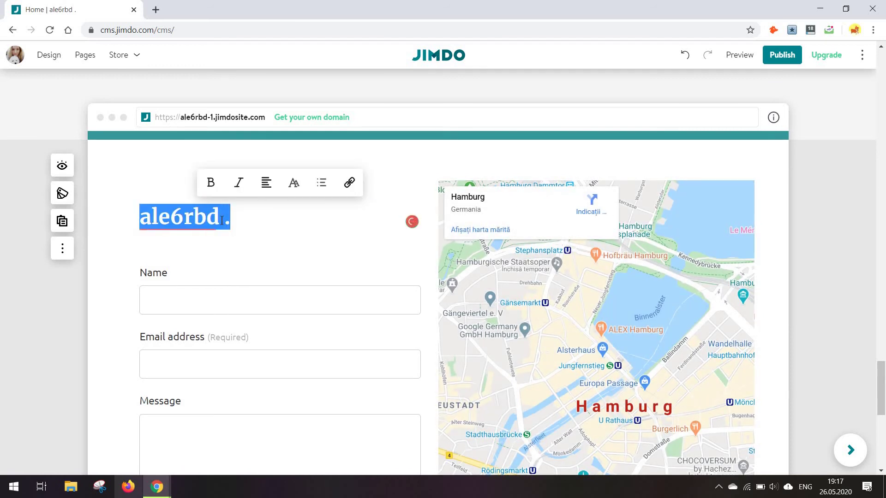
pyautogui.write('Contact Us')
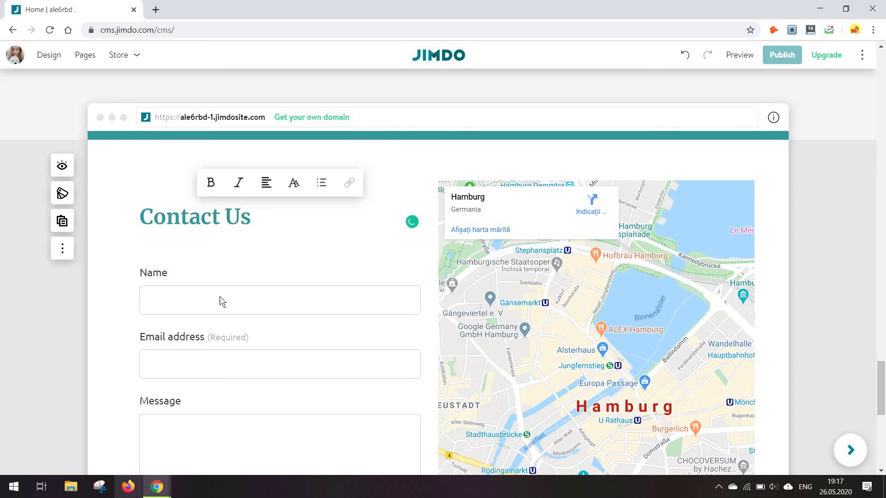
# Hide the map in the contact block while keeping the form visible.
pyautogui.scroll(-1, 220, 297)
pyautogui.click(61, 157)
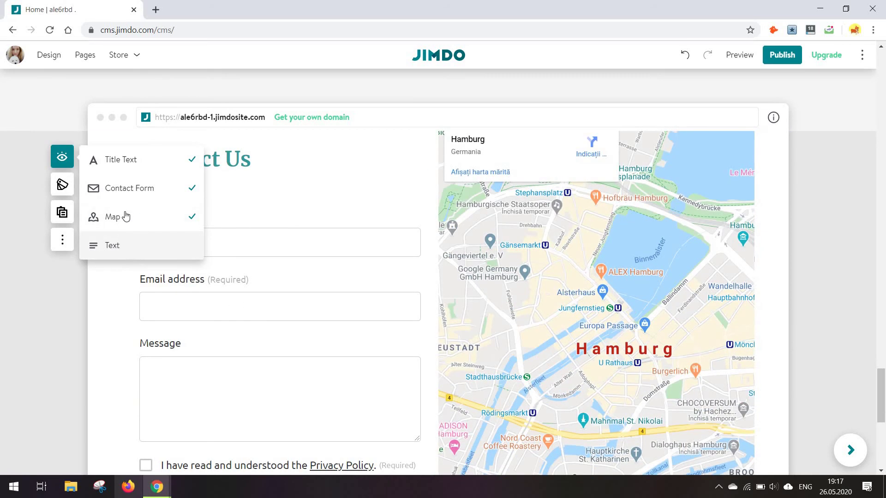
pyautogui.click(131, 196)
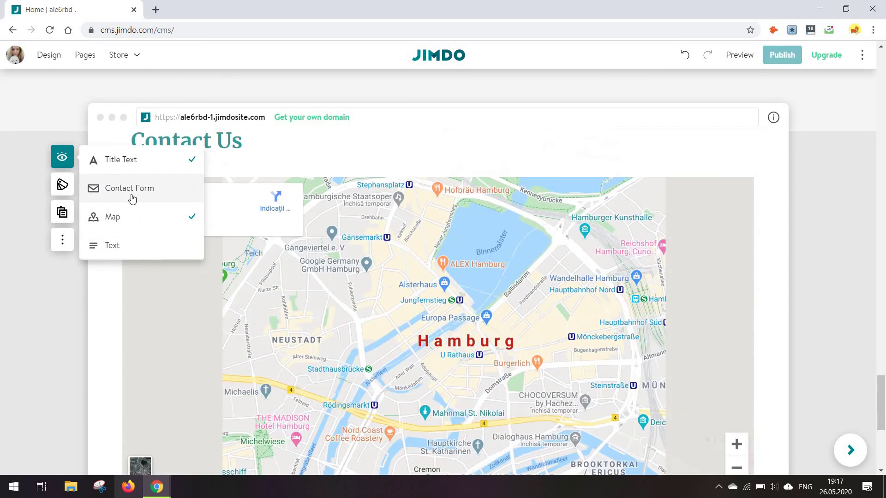
pyautogui.click(133, 198)
pyautogui.click(137, 227)
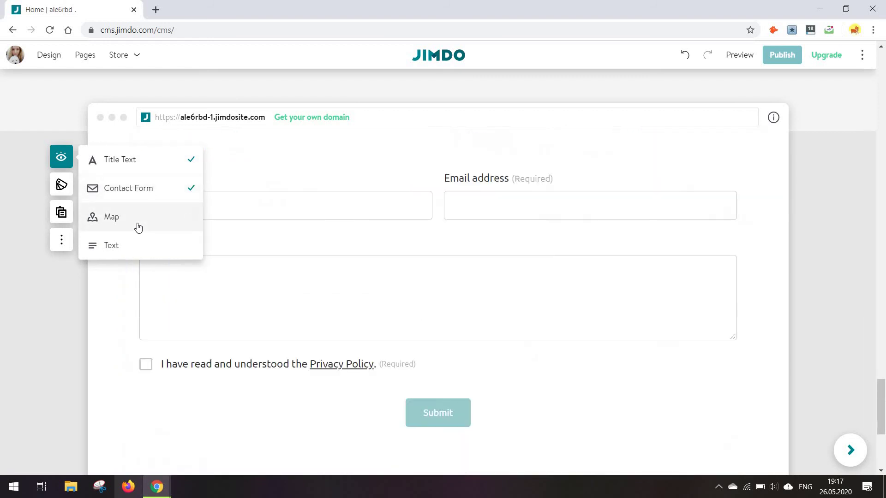
pyautogui.click(137, 226)
pyautogui.click(137, 225)
pyautogui.click(481, 182)
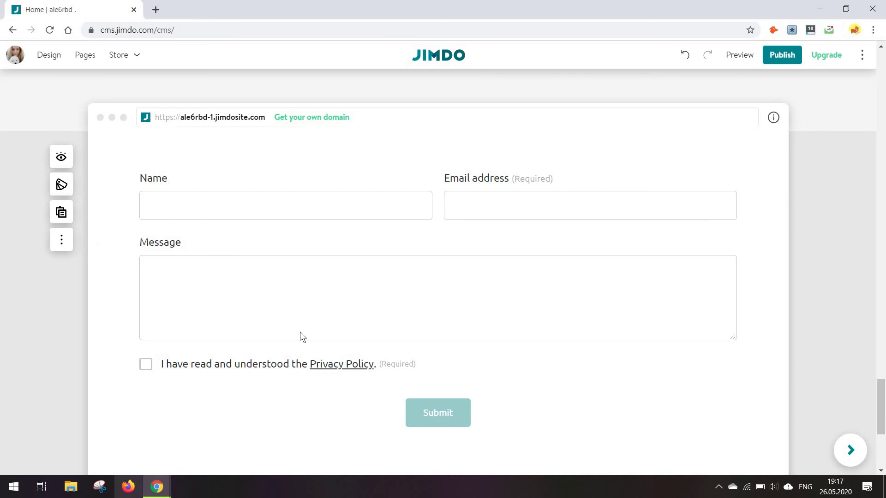
# Replace 'and' with '/' in the privacy consent line.
pyautogui.scroll(3, 249, 335)
pyautogui.scroll(-5, 206, 251)
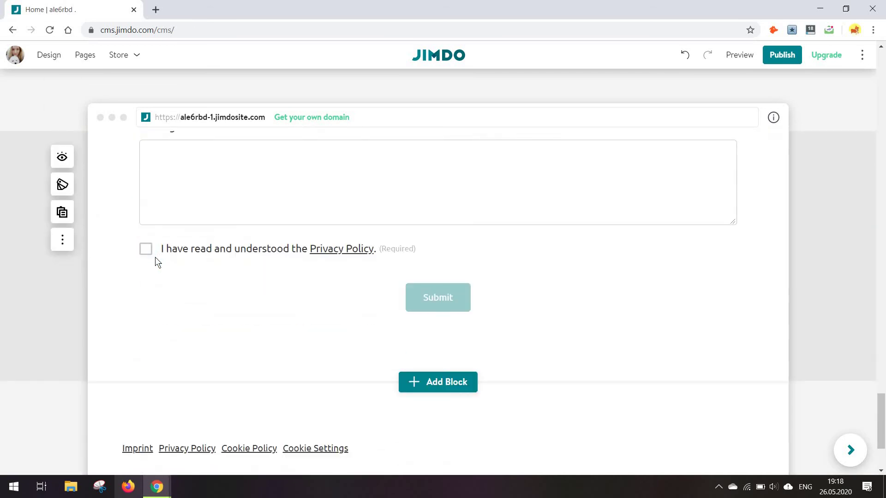
pyautogui.scroll(1, 222, 318)
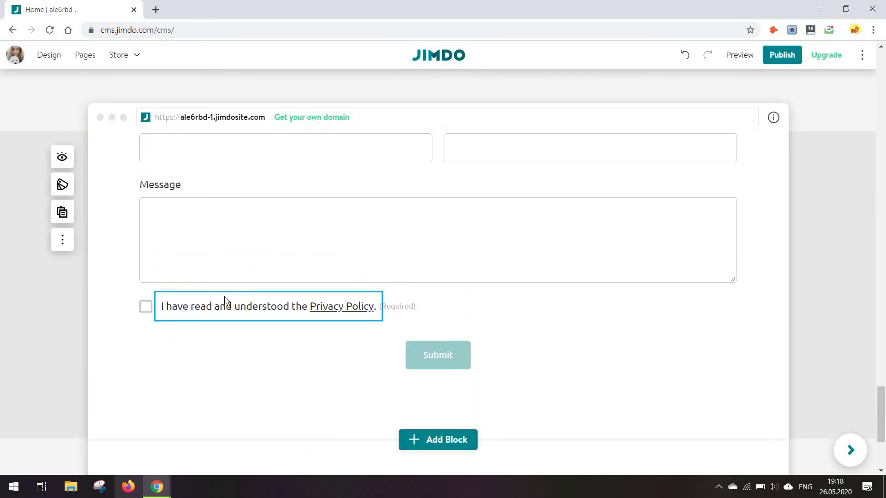
pyautogui.click(220, 308)
pyautogui.scroll(3, 490, 292)
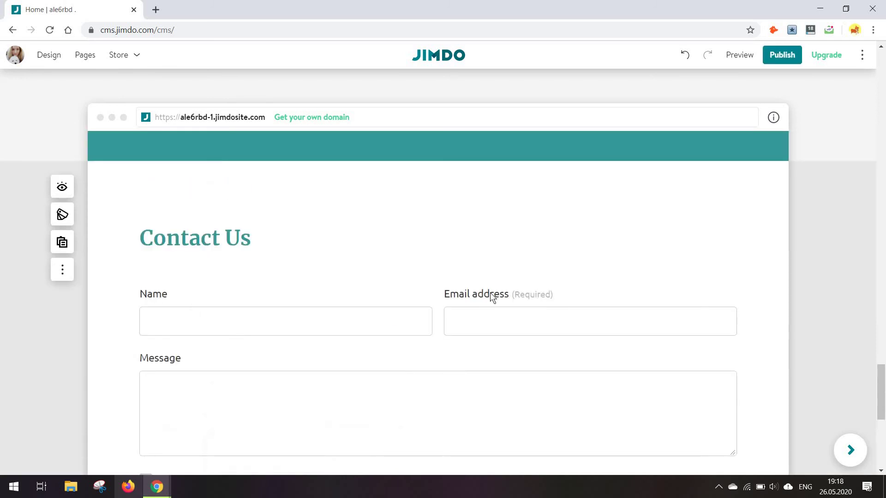
pyautogui.scroll(-2, 490, 292)
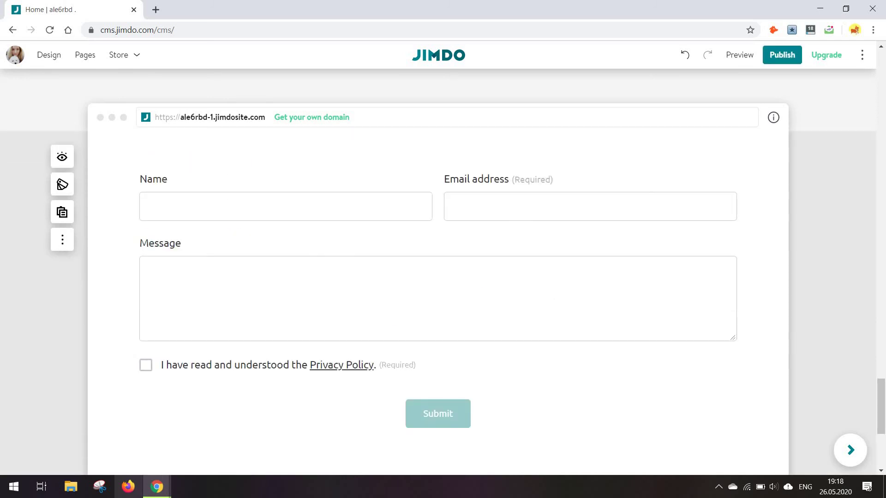
pyautogui.click(220, 367)
pyautogui.doubleClick(220, 368)
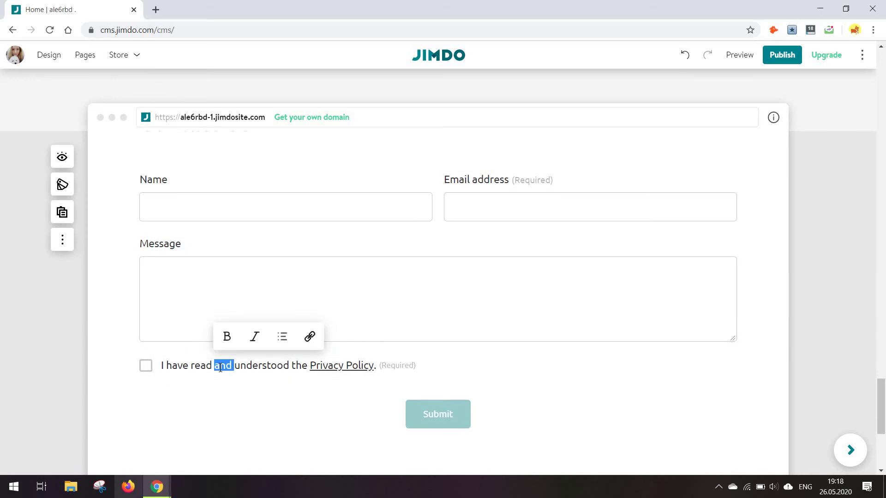
pyautogui.write('/')
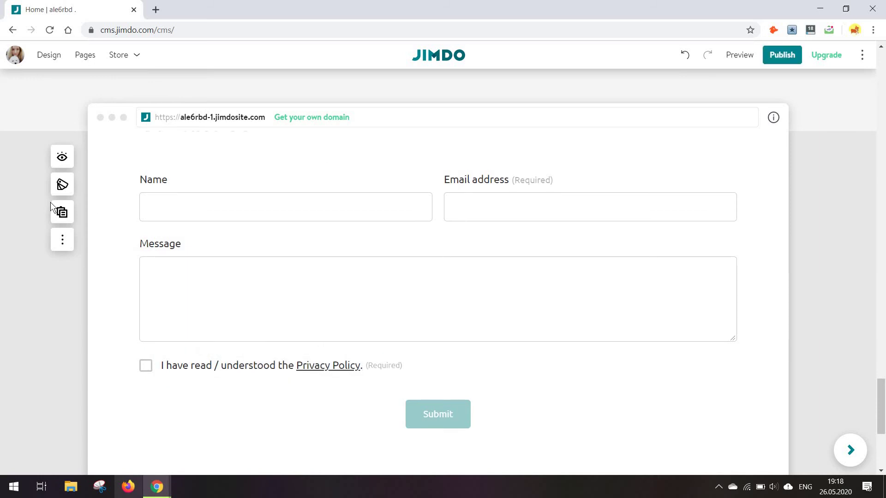
pyautogui.click(62, 185)
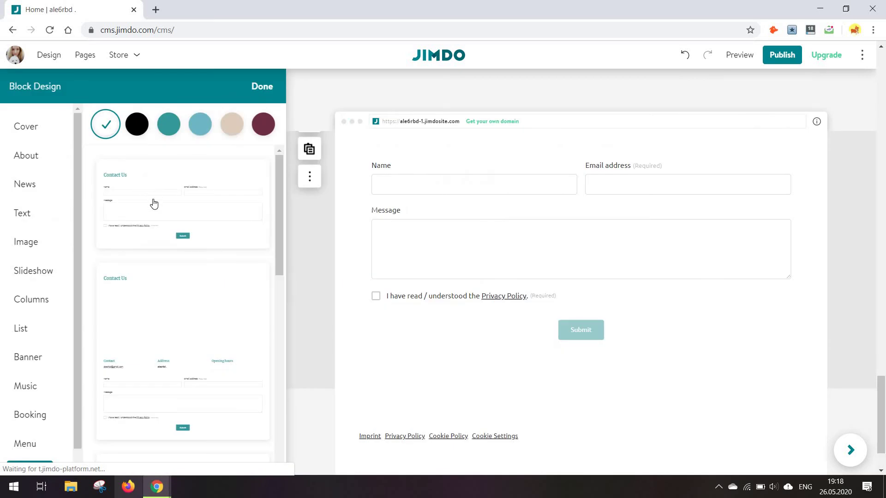
# Choose the beige background swatch for the Contact Us block and close Block Design.
pyautogui.scroll(-5, 146, 287)
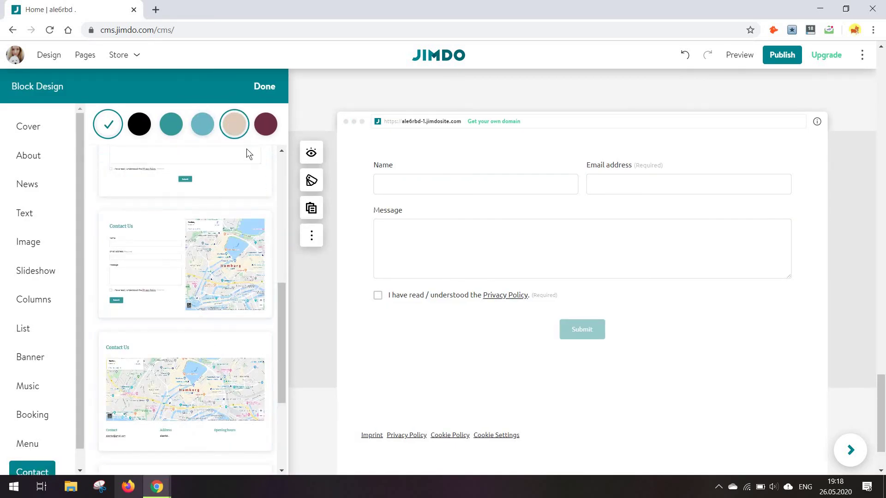
pyautogui.click(234, 124)
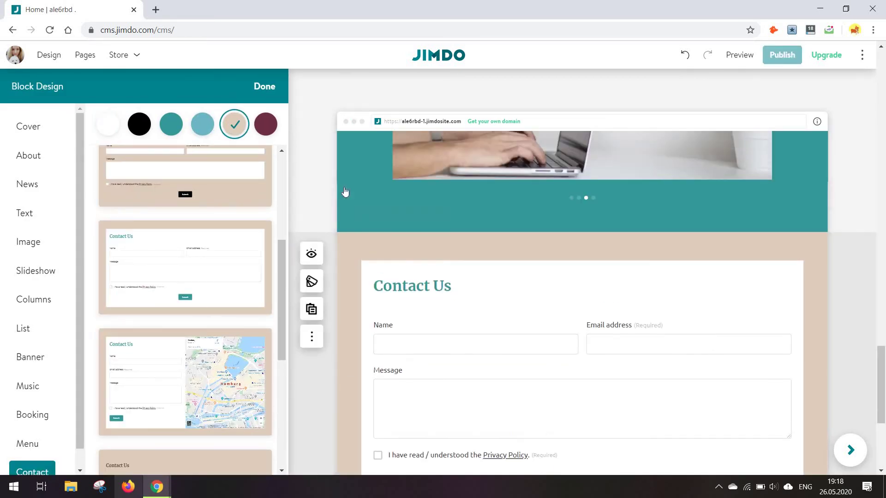
pyautogui.click(277, 88)
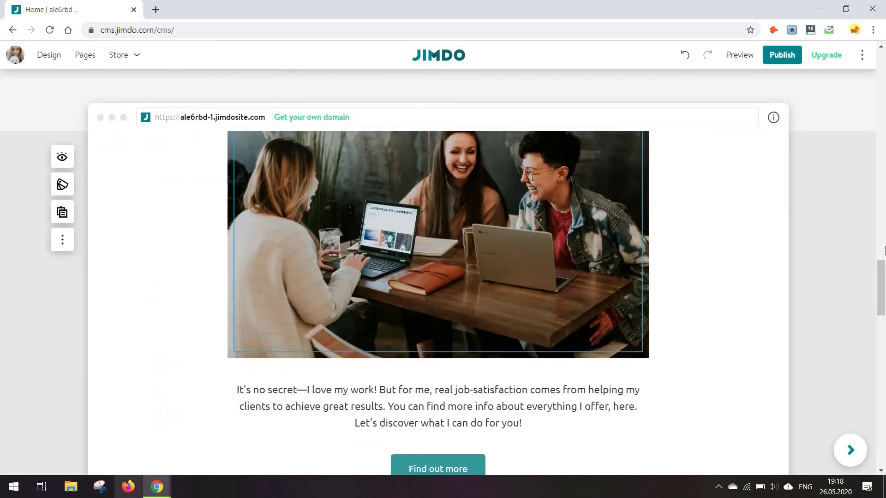
pyautogui.scroll(15, 313, 261)
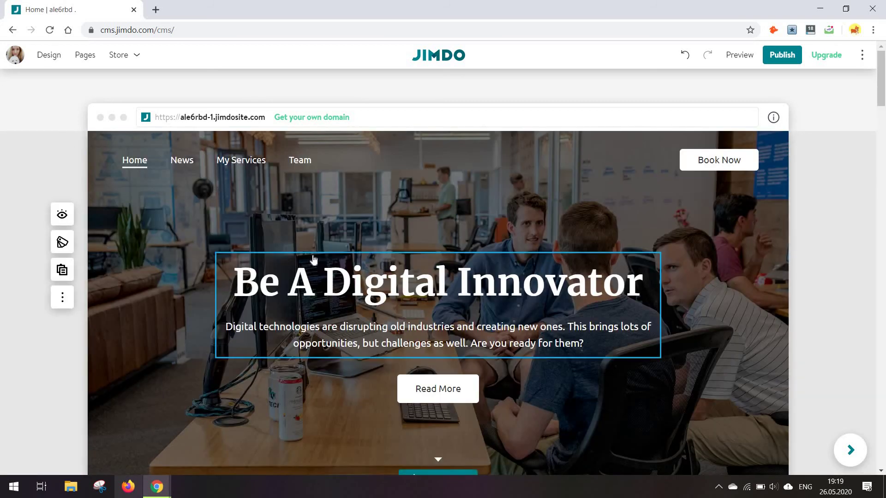
# Bold most of the first paragraph on My Services, then switch to the Team page.
pyautogui.click(184, 163)
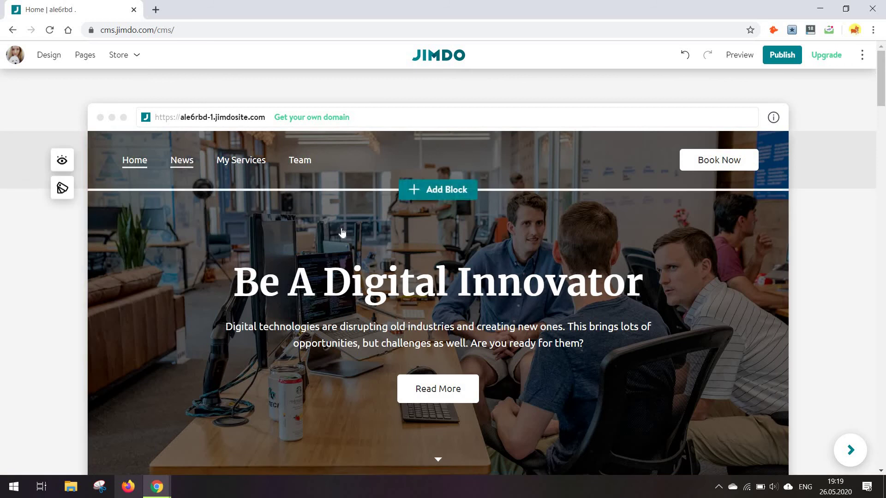
pyautogui.scroll(-10, 314, 261)
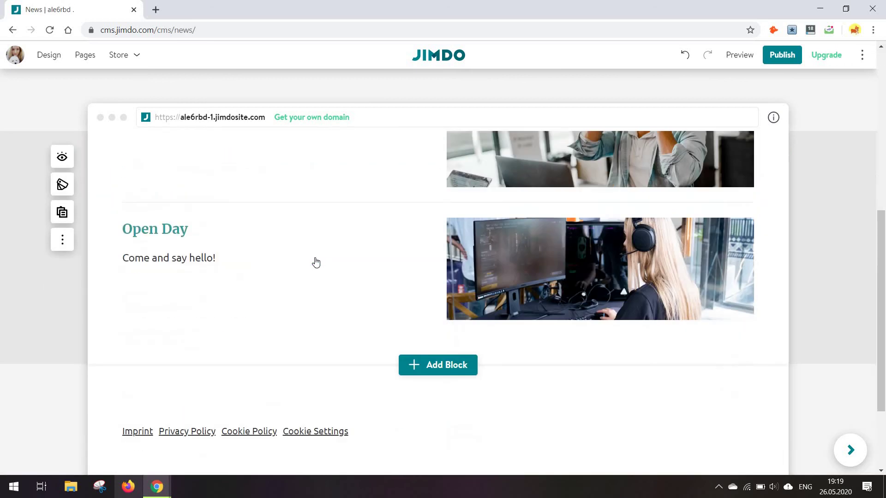
pyautogui.scroll(10, 235, 174)
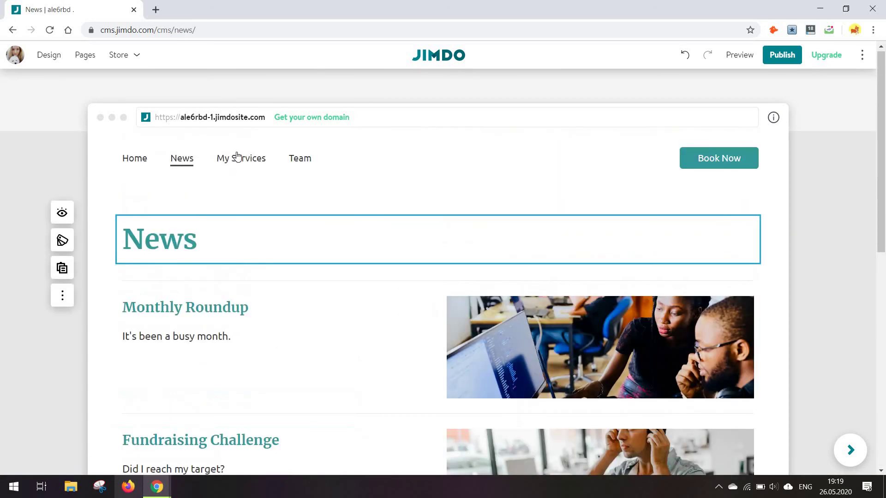
pyautogui.click(236, 158)
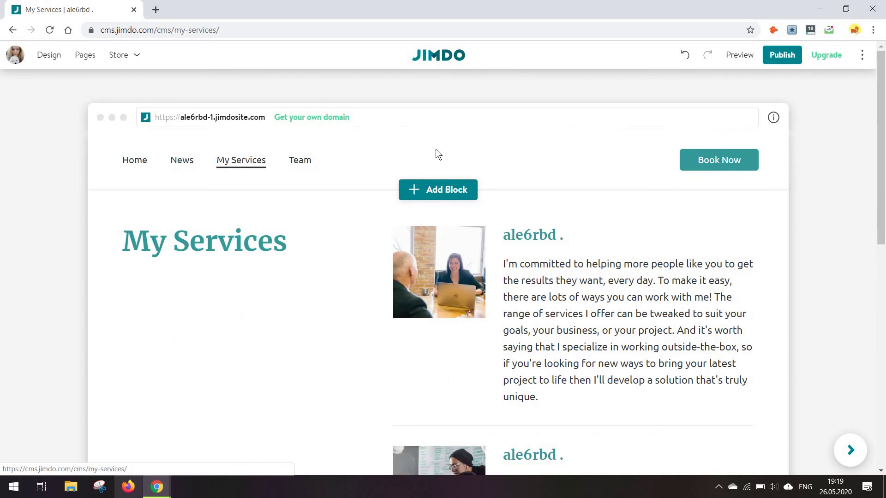
pyautogui.scroll(-5, 396, 204)
pyautogui.scroll(-4, 487, 250)
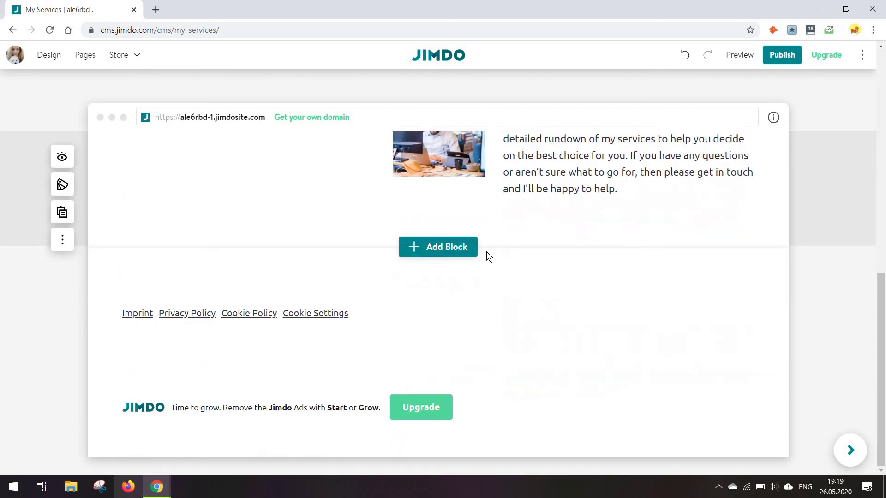
pyautogui.scroll(5, 483, 265)
pyautogui.scroll(4, 555, 269)
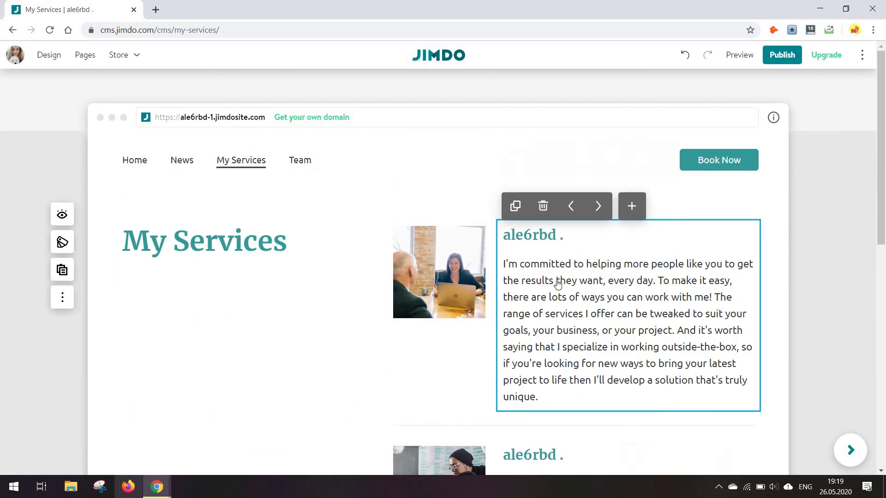
pyautogui.moveTo(547, 282); pyautogui.dragTo(676, 364)
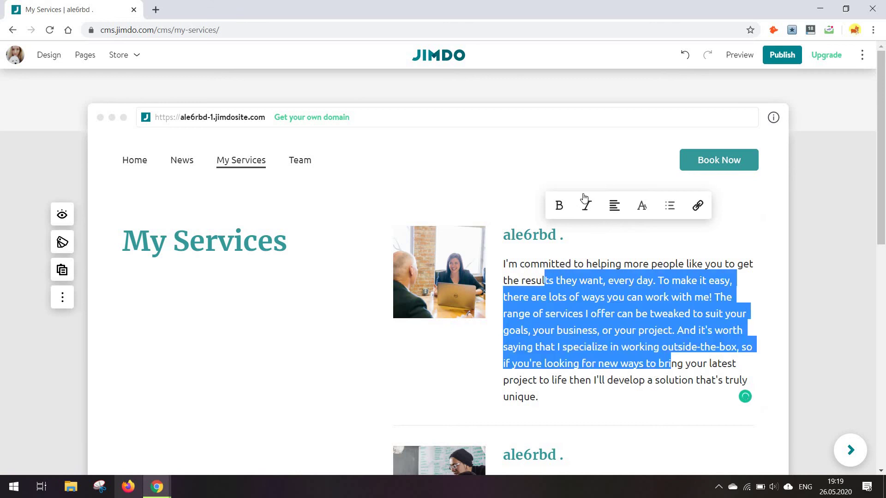
pyautogui.hotkey('ctrl', 'b')
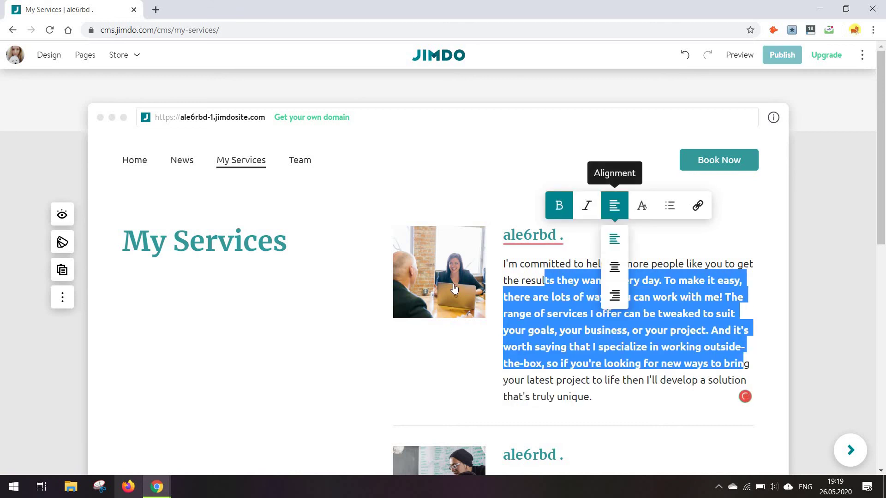
pyautogui.click(301, 170)
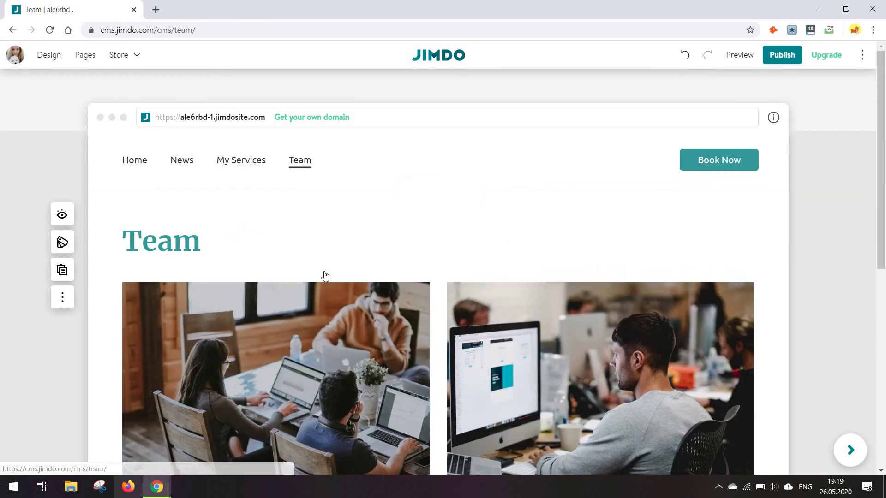
pyautogui.scroll(-4, 449, 360)
# Add an image gallery block to the Team page, then go to the store site's Home page.
pyautogui.click(438, 409)
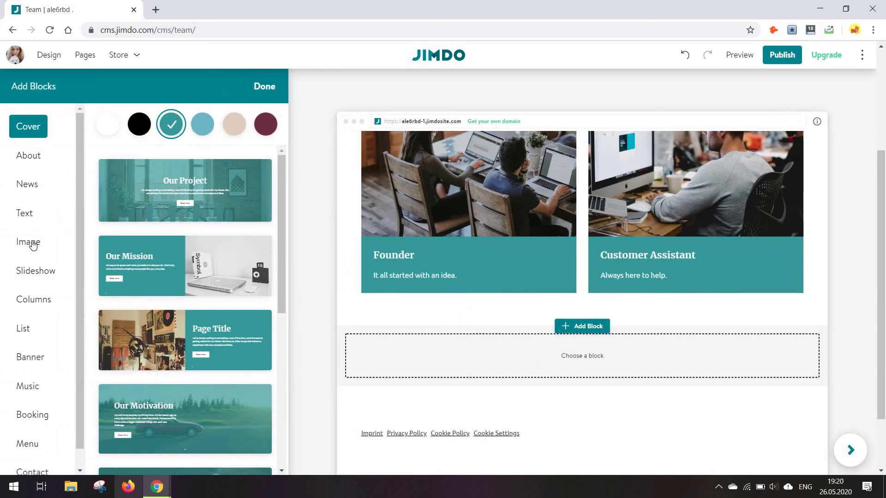
pyautogui.click(28, 242)
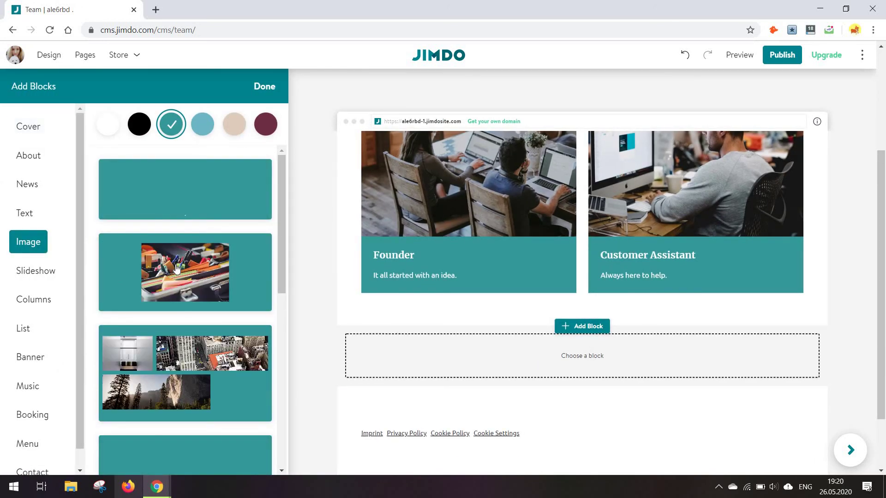
pyautogui.click(175, 260)
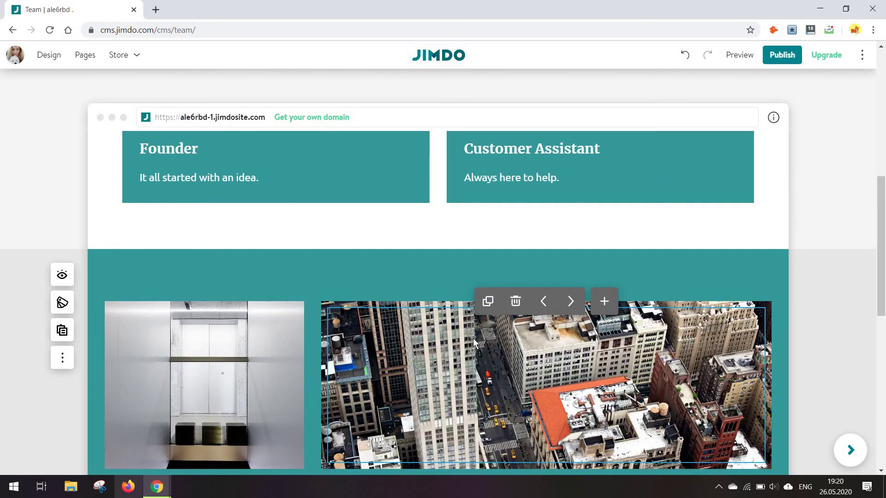
pyautogui.scroll(10, 472, 338)
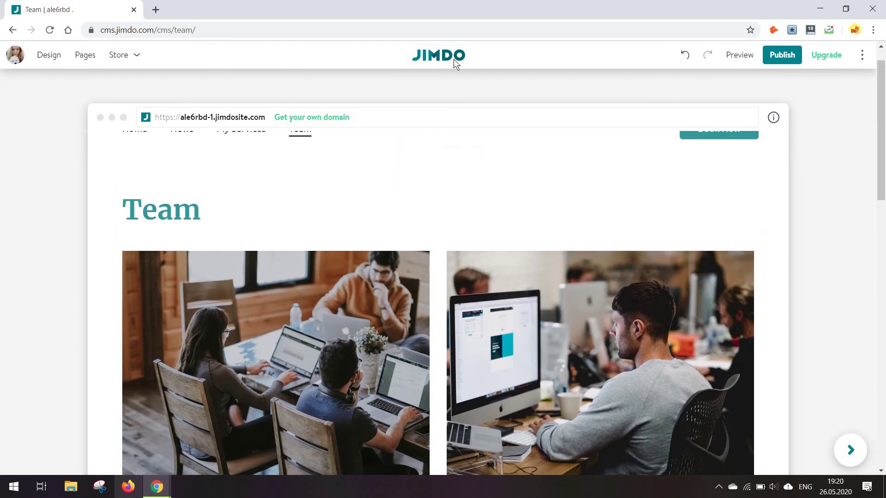
pyautogui.scroll(1, 143, 164)
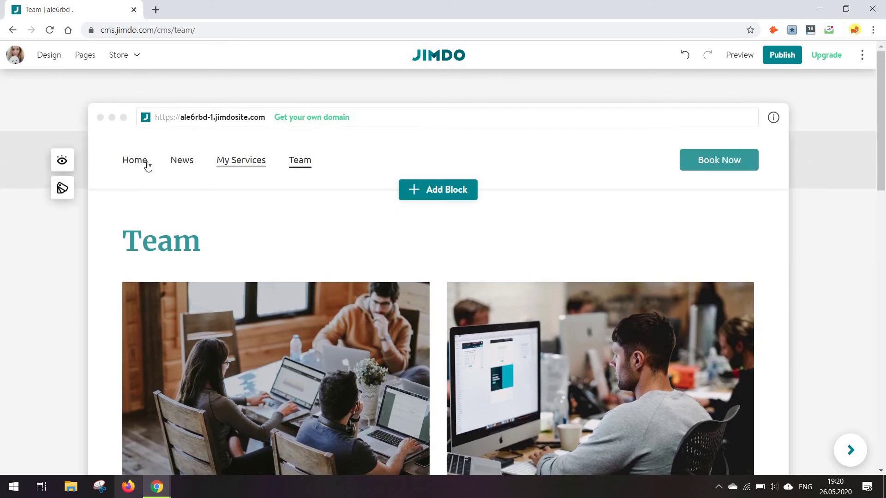
pyautogui.click(138, 162)
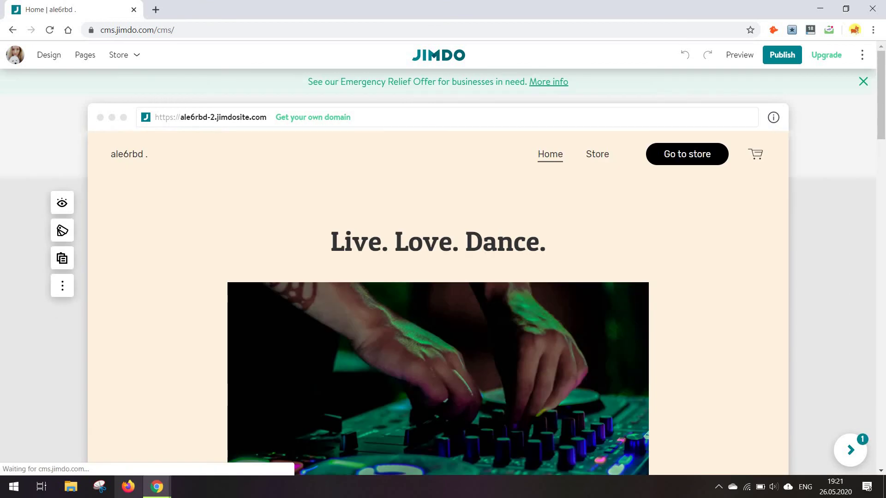
pyautogui.scroll(-10, 841, 250)
pyautogui.scroll(-10, 841, 249)
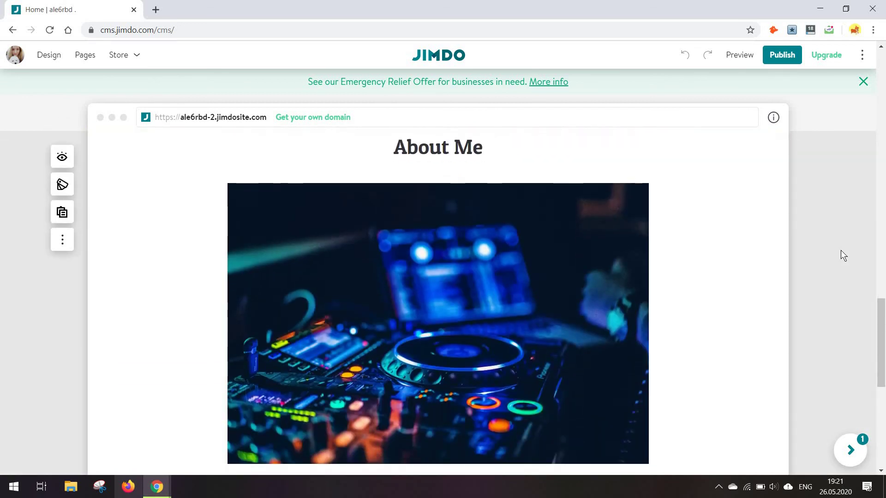
pyautogui.scroll(-6, 840, 251)
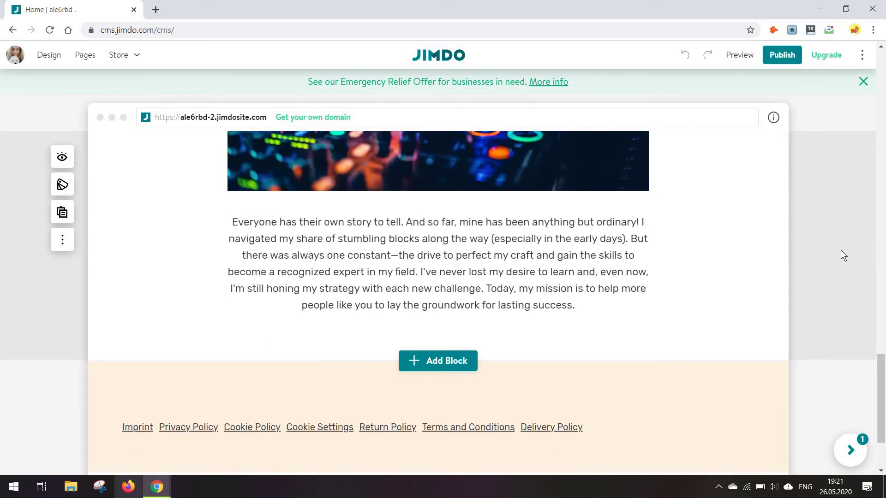
pyautogui.scroll(8, 840, 250)
pyautogui.scroll(10, 840, 250)
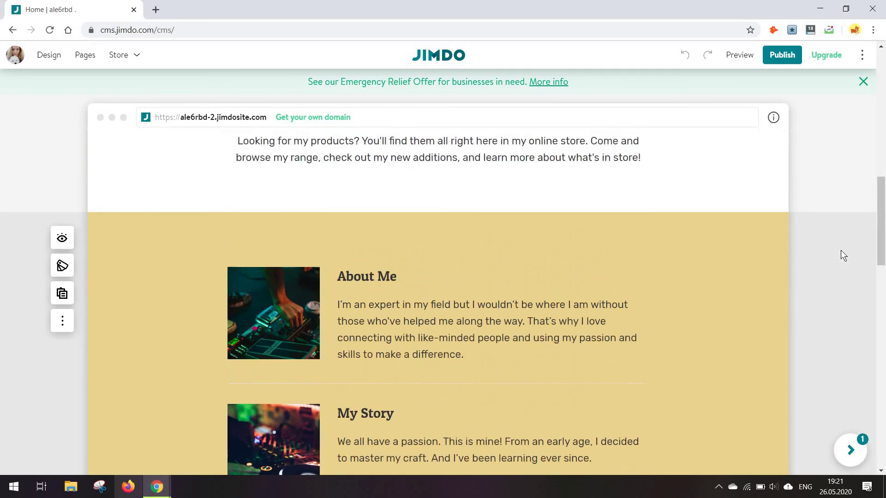
pyautogui.scroll(-4, 840, 250)
pyautogui.scroll(-8, 840, 250)
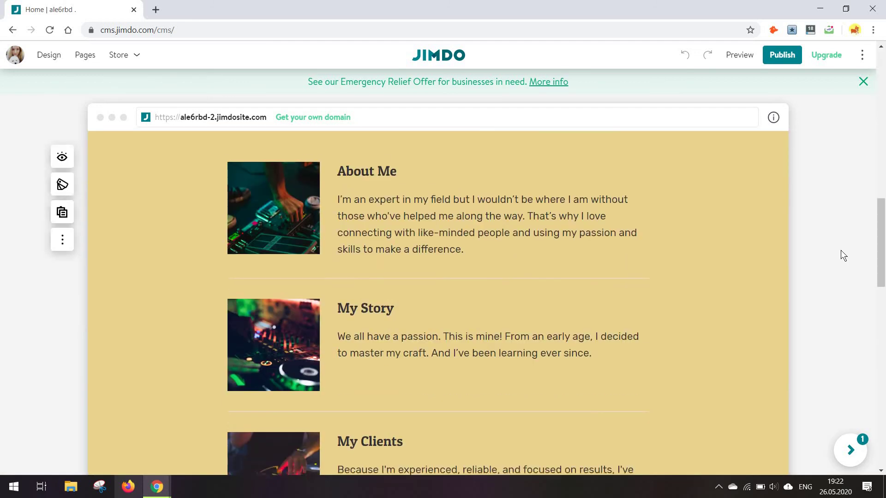
pyautogui.scroll(-6, 846, 235)
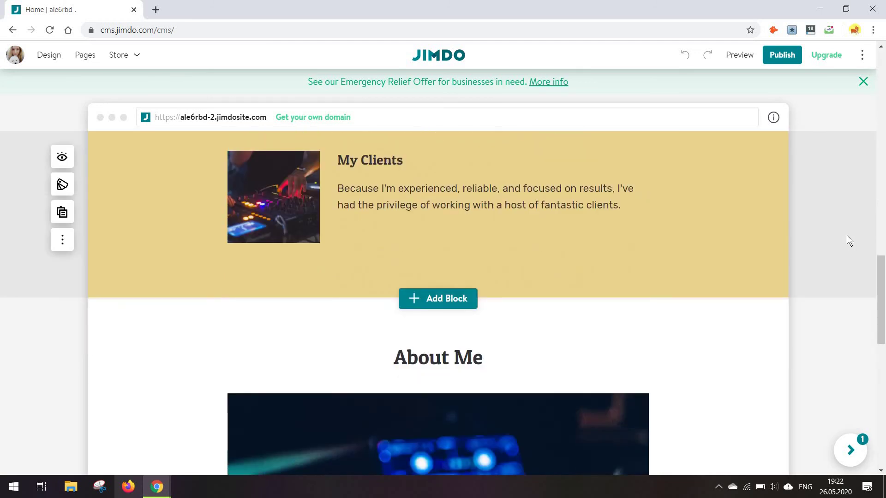
pyautogui.scroll(15, 846, 235)
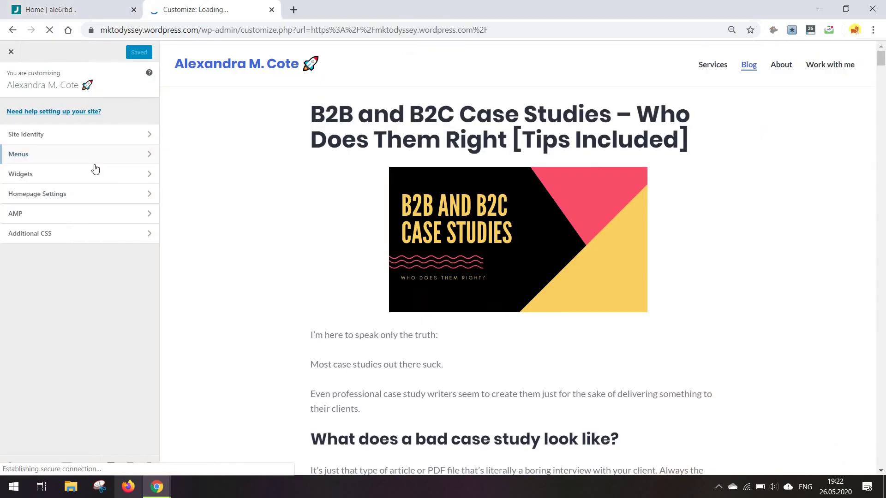
pyautogui.press('Return')
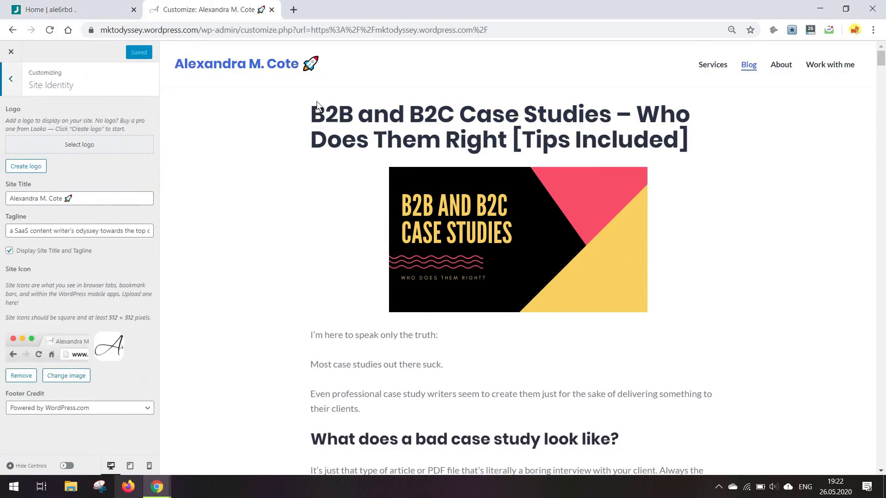
# Leave the WordPress customizer for Jimdo and start a new block below the Go to store button.
pyautogui.click(271, 10)
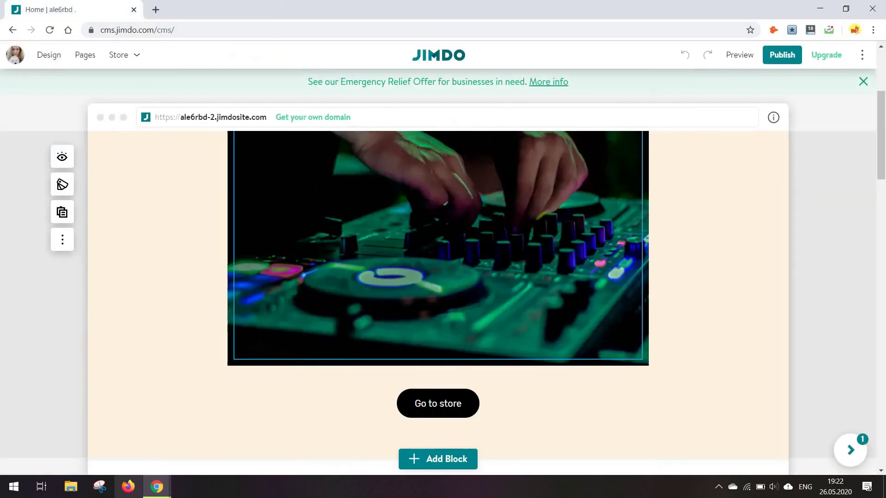
pyautogui.click(458, 400)
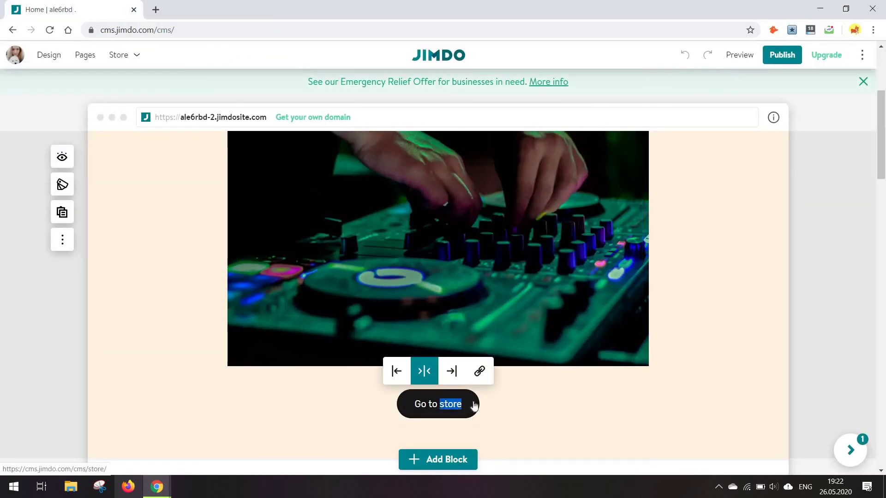
pyautogui.click(473, 405)
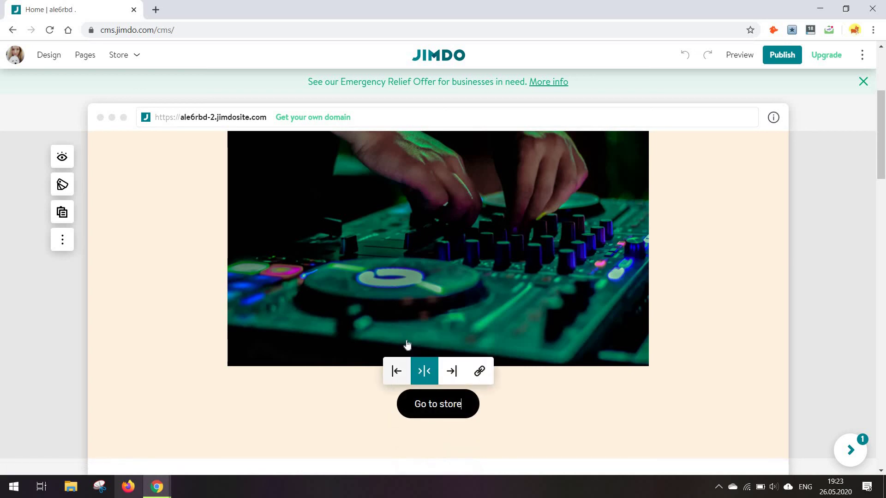
pyautogui.scroll(-3, 99, 257)
pyautogui.scroll(2, 99, 256)
pyautogui.click(436, 436)
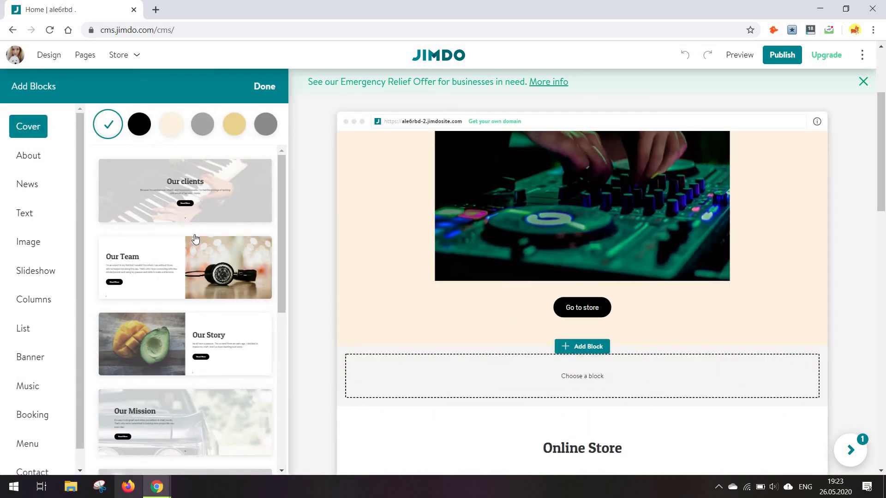
pyautogui.scroll(-7, 195, 236)
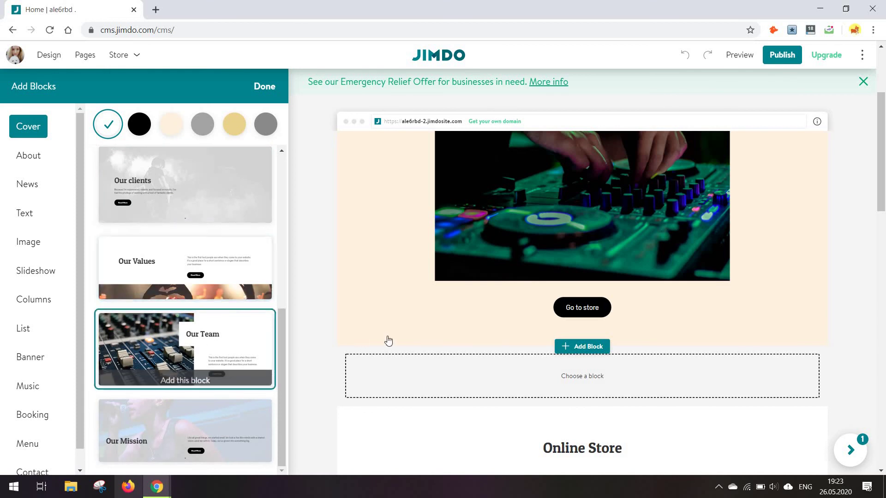